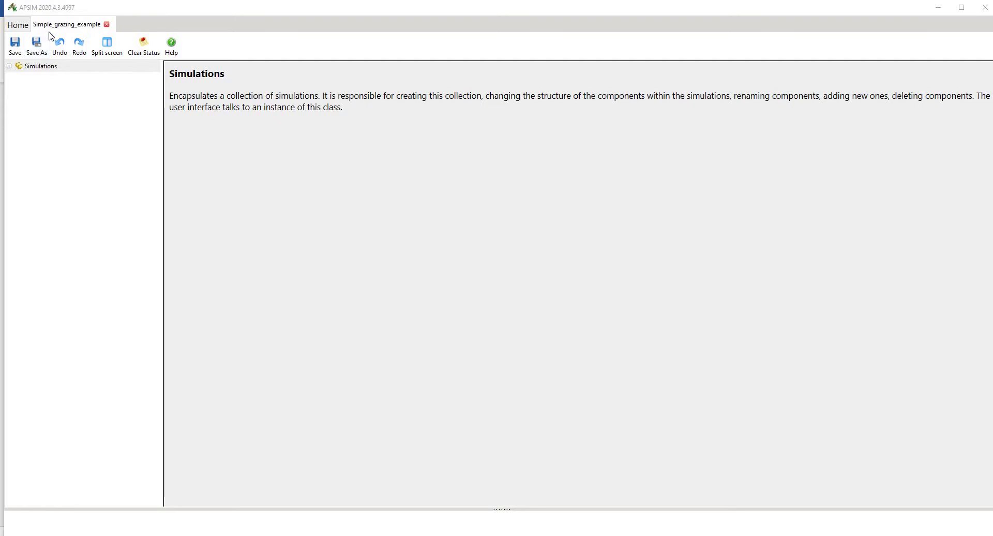
# Look through the supplied example files for SimpleGrazing, close the file chooser and return to the open Simple_grazing_example file
pyautogui.click(19, 27)
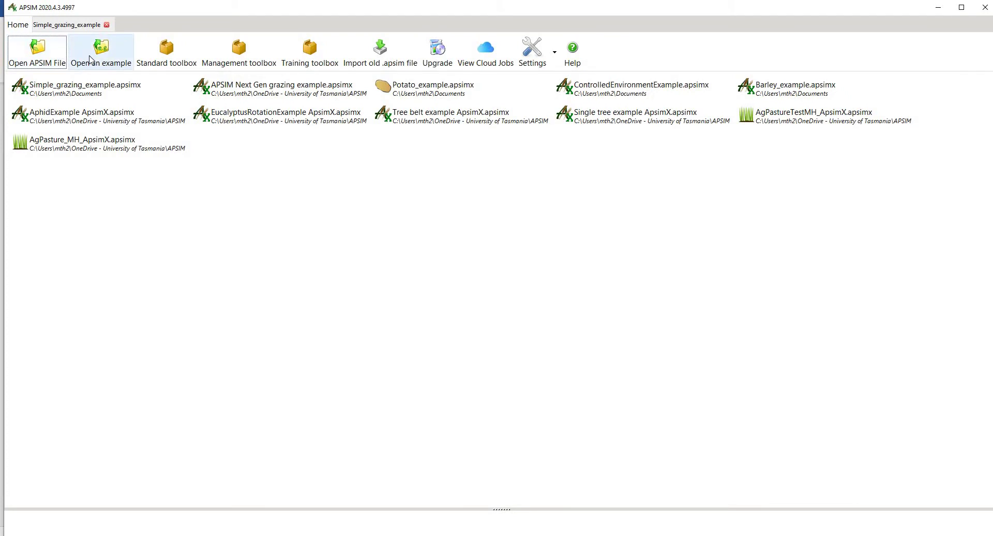
pyautogui.click(90, 59)
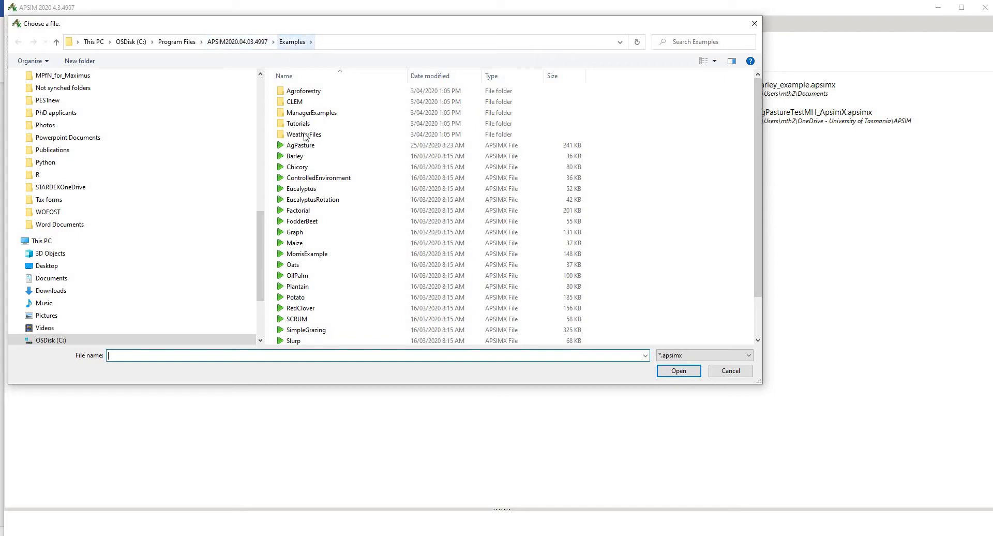
pyautogui.scroll(-2, 306, 276)
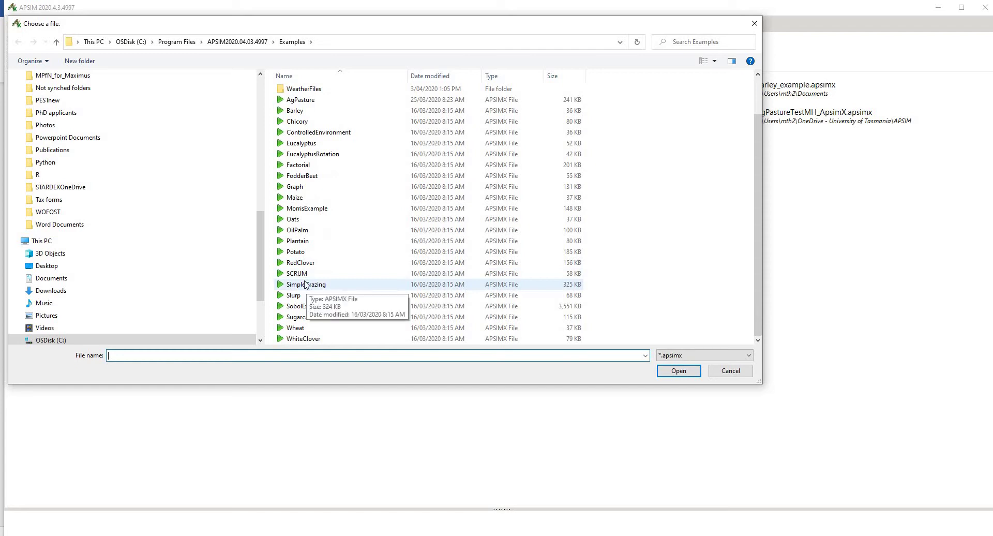
pyautogui.click(731, 370)
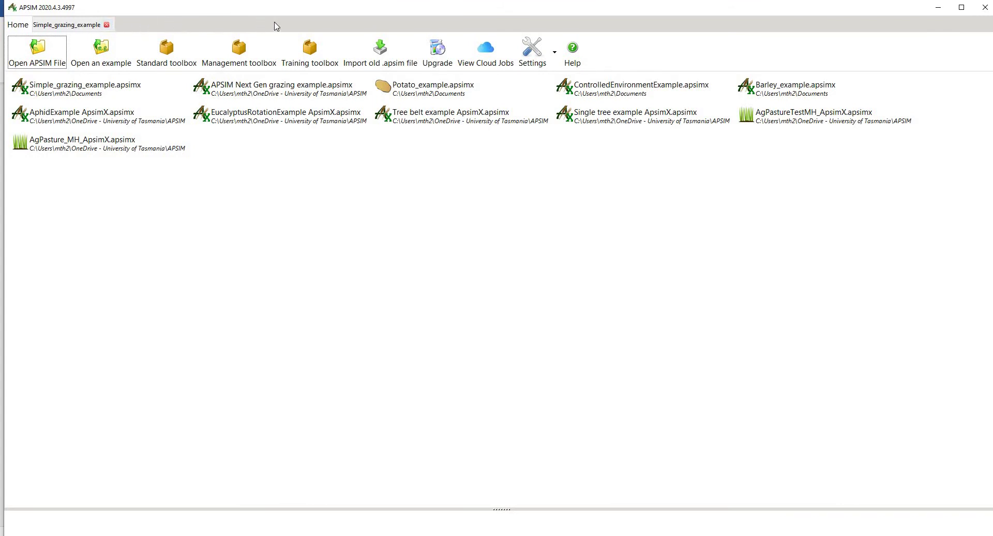
pyautogui.click(83, 28)
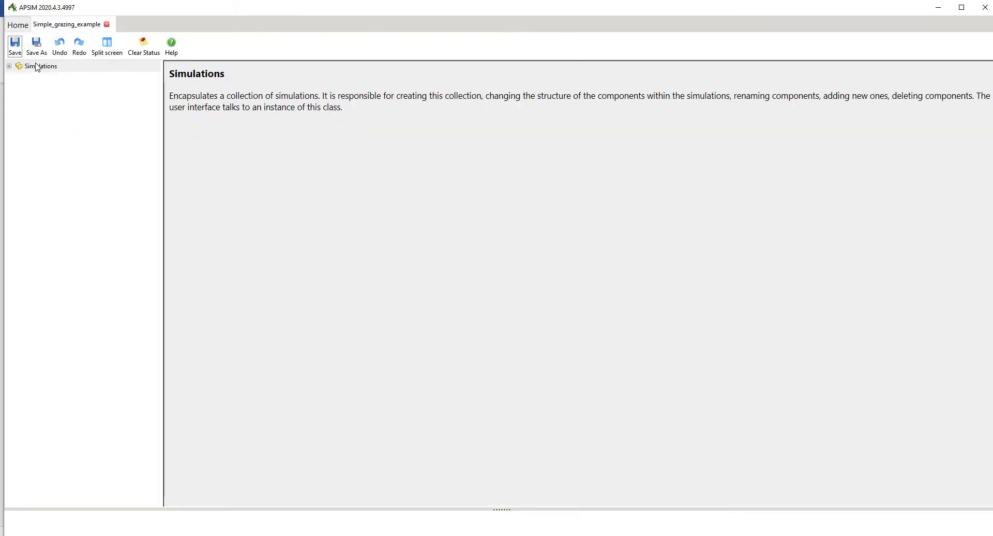
# Run APSIM for the whole Simulations collection of the grazing example
pyautogui.doubleClick(12, 69)
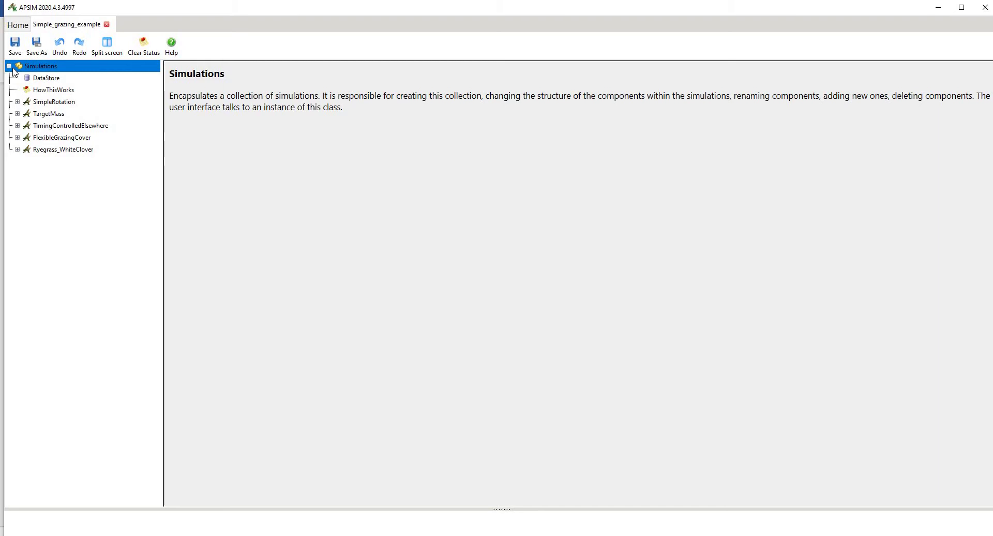
pyautogui.doubleClick(13, 69)
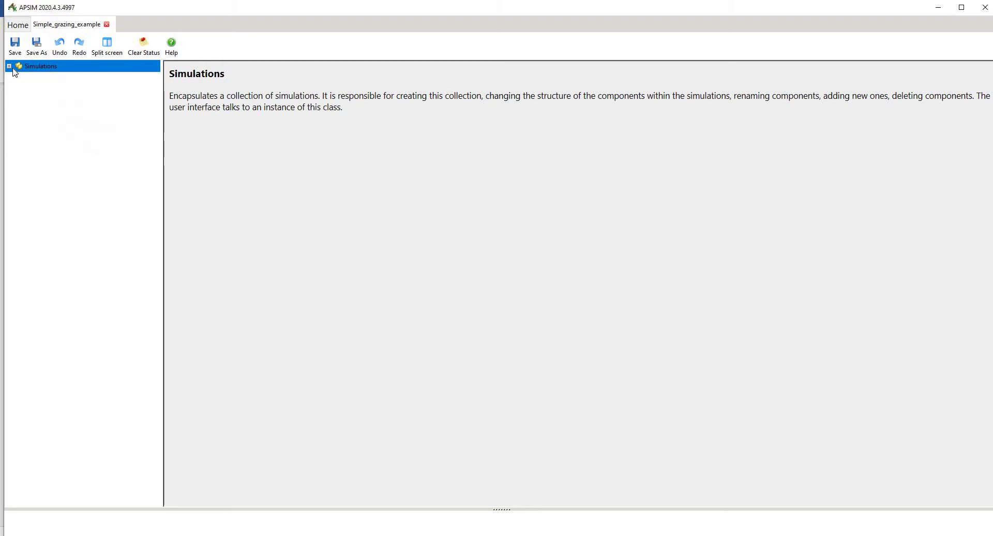
pyautogui.rightClick(26, 68)
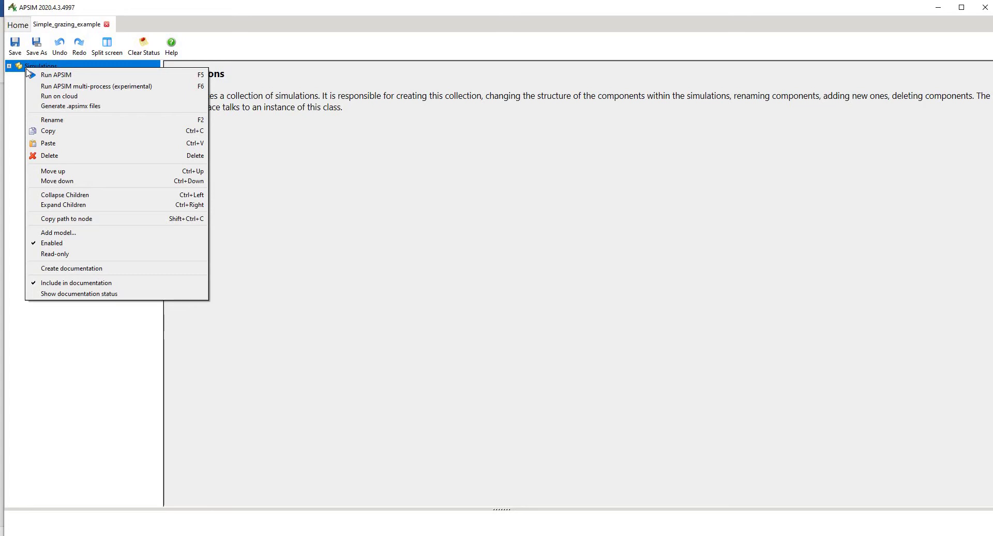
pyautogui.click(57, 75)
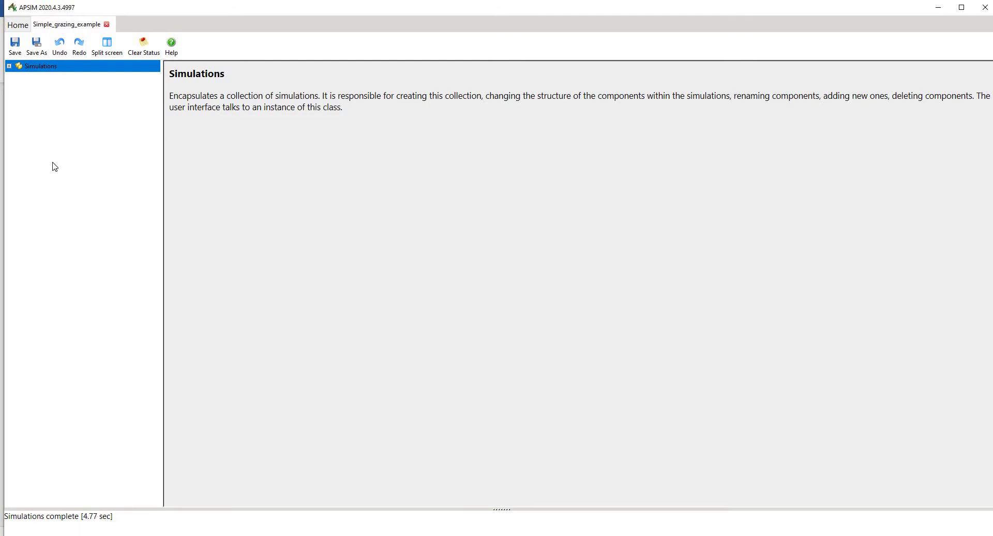
# Expand the Simulations collection and view its DataStore and the HowThisWorks description of the grazing settings
pyautogui.click(9, 66)
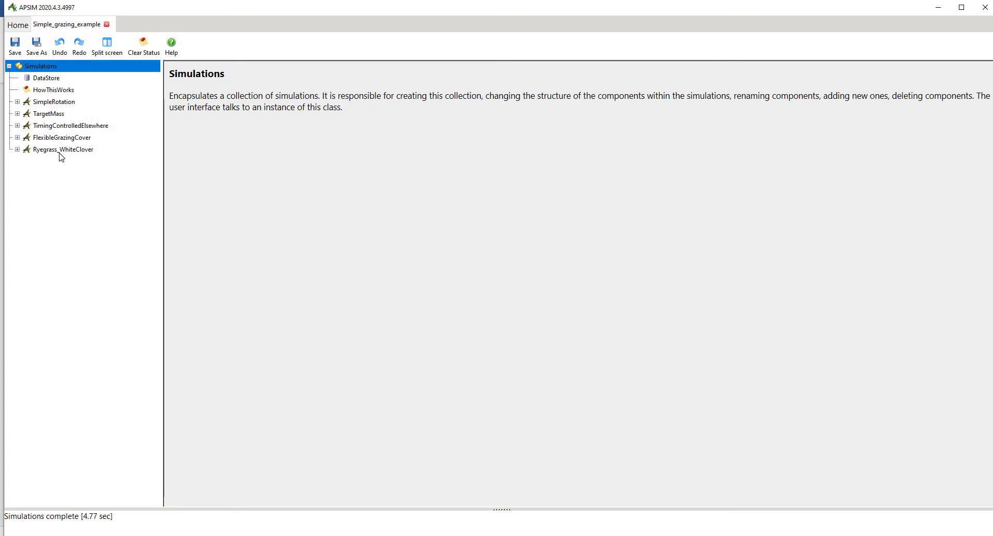
pyautogui.click(51, 82)
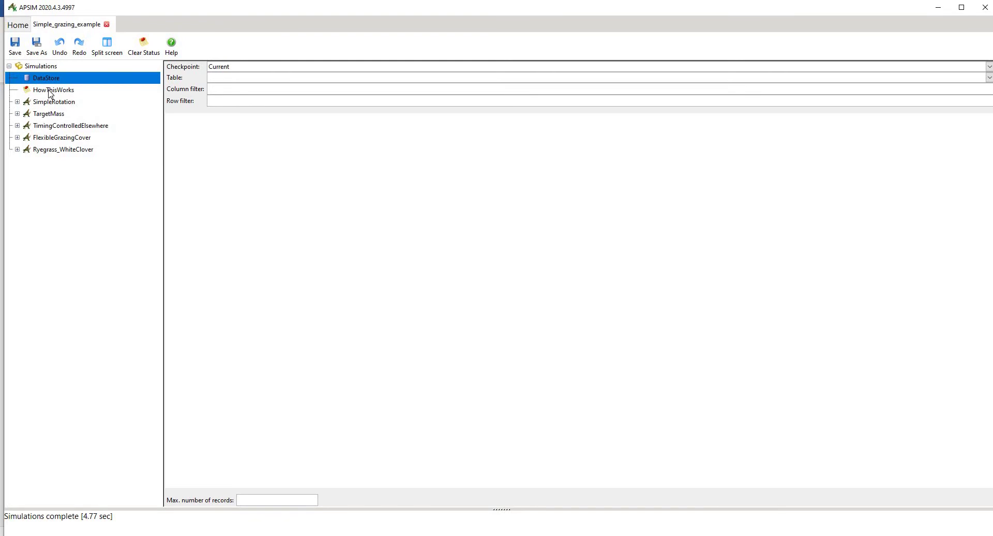
pyautogui.click(50, 92)
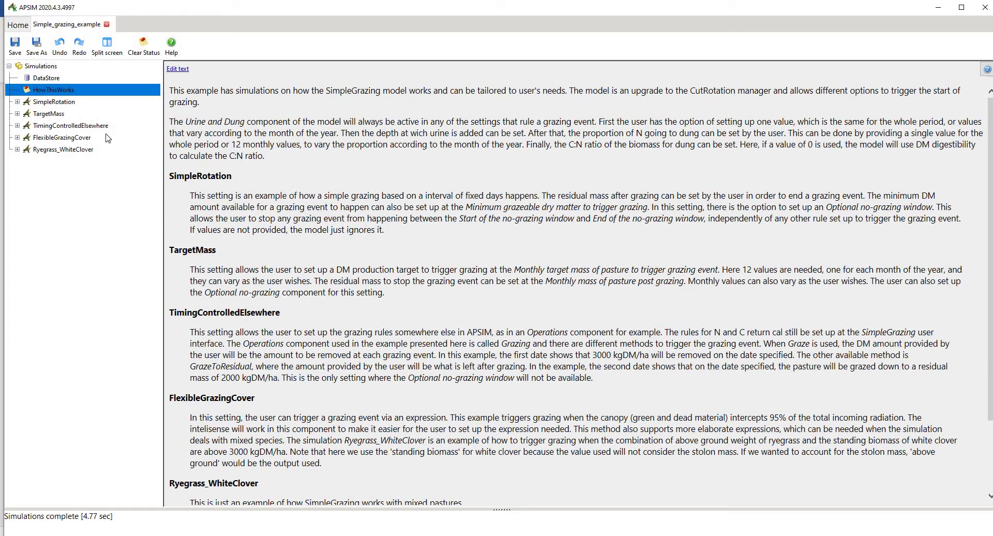
# Expand SimpleRotation and its Field, and view the simulation start and end dates in the Clock
pyautogui.click(17, 102)
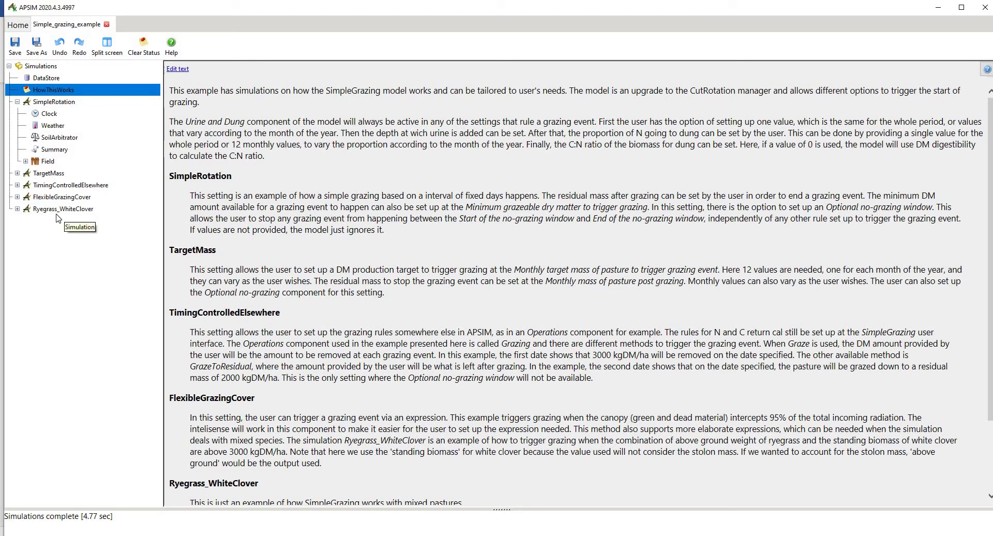
pyautogui.click(26, 161)
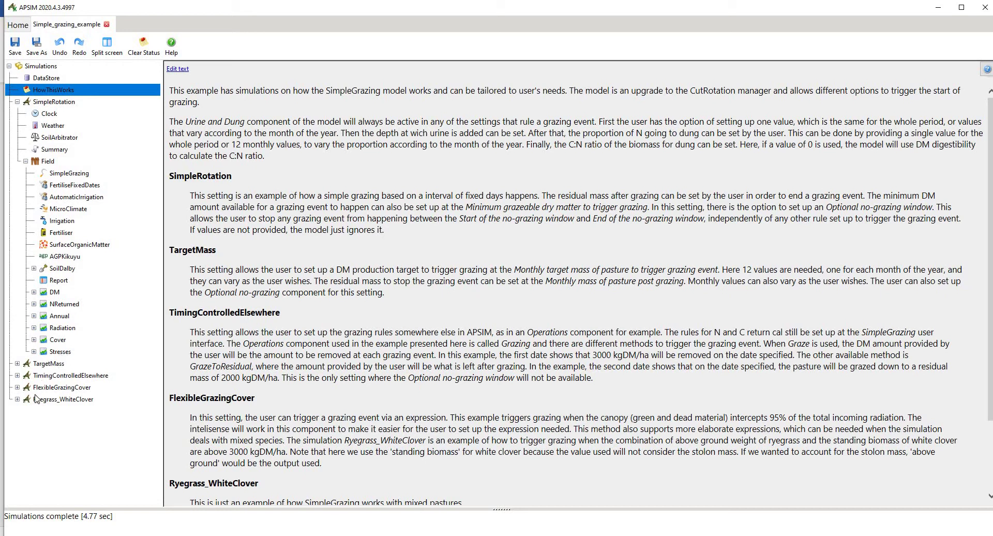
pyautogui.click(53, 115)
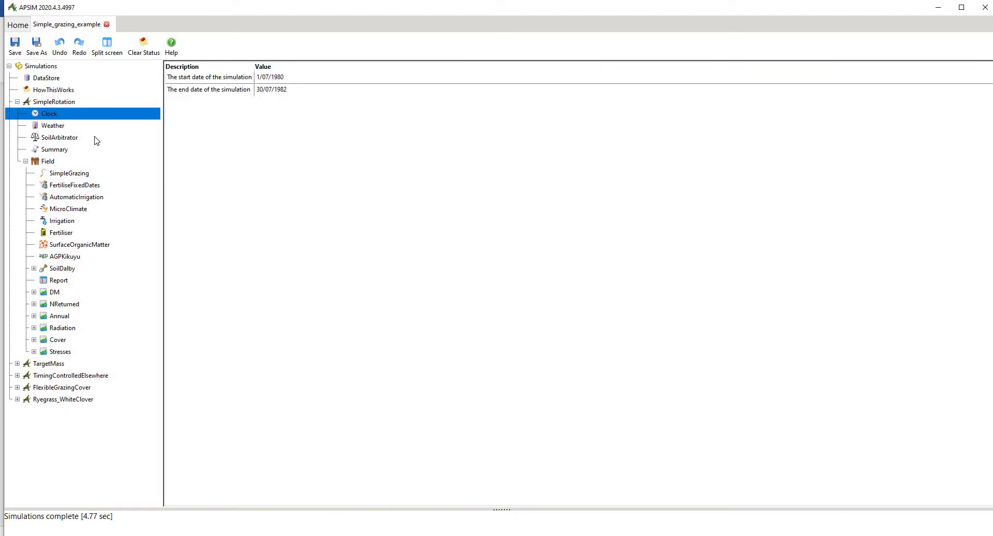
# Examine the SimpleRotation weather file's data, rainfall, temperature and radiation charts, setting the charts to show 3 years
pyautogui.click(56, 128)
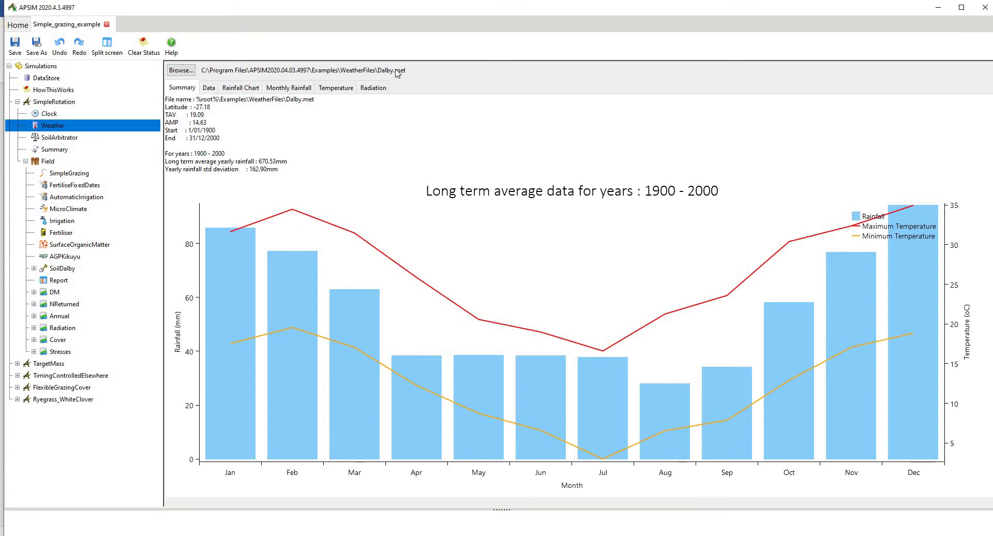
pyautogui.click(215, 91)
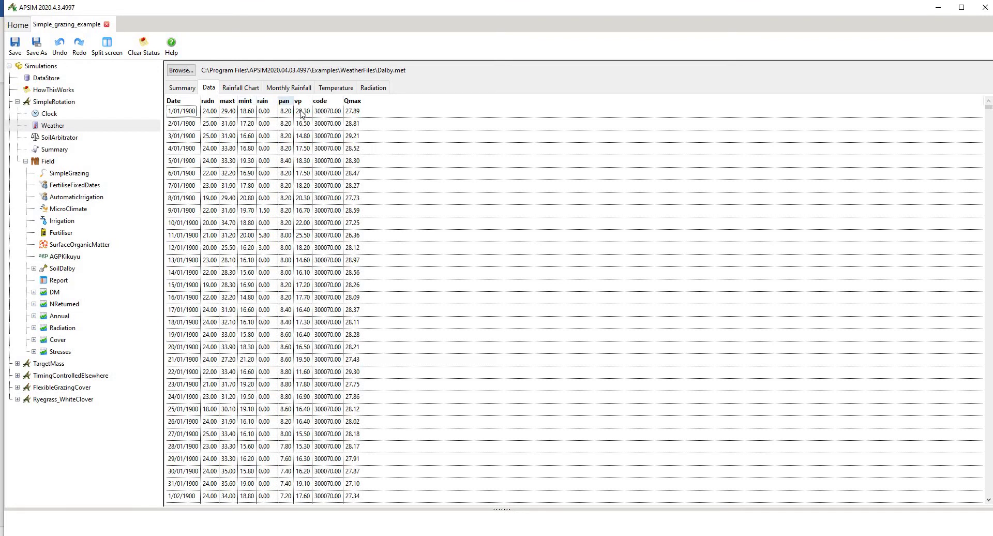
pyautogui.click(240, 89)
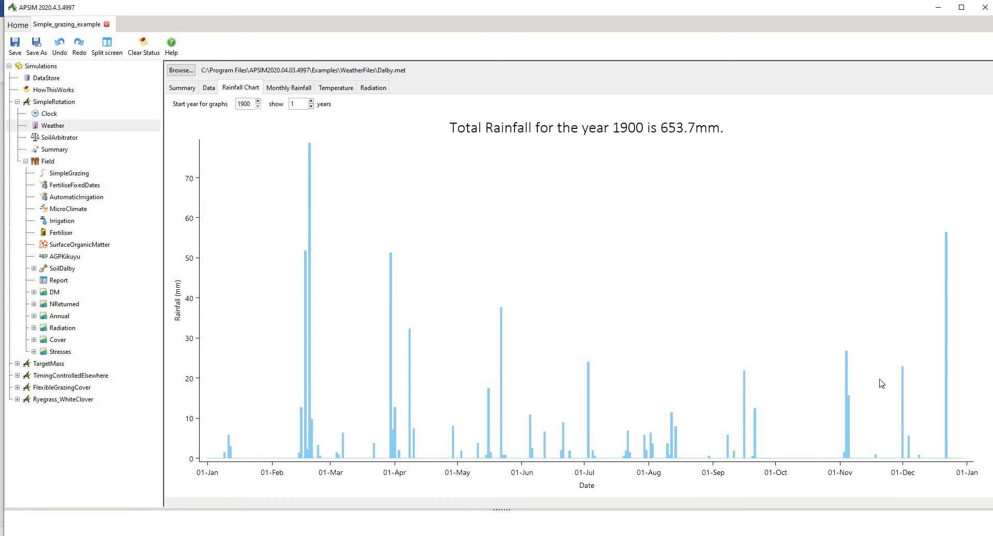
pyautogui.click(275, 91)
pyautogui.click(352, 89)
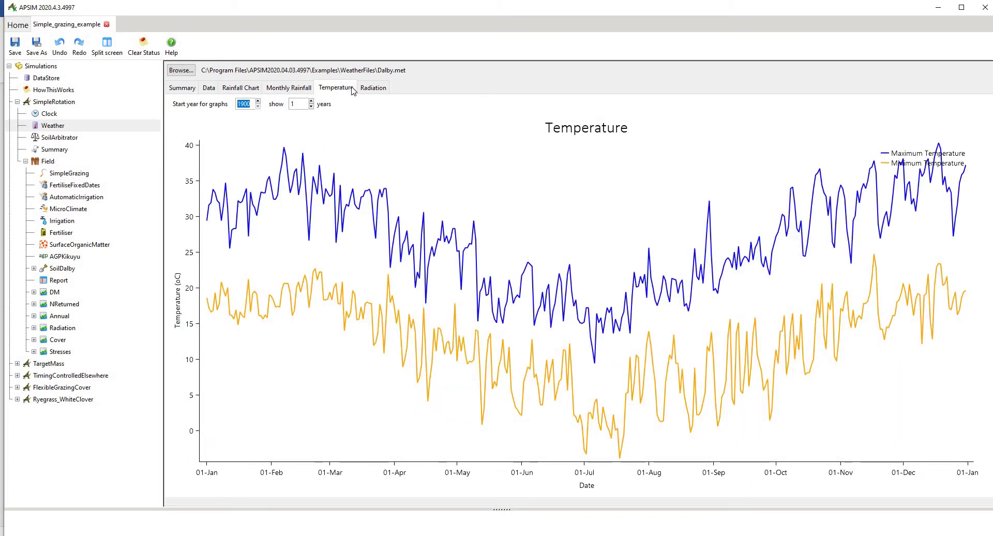
pyautogui.click(310, 102)
pyautogui.click(311, 102)
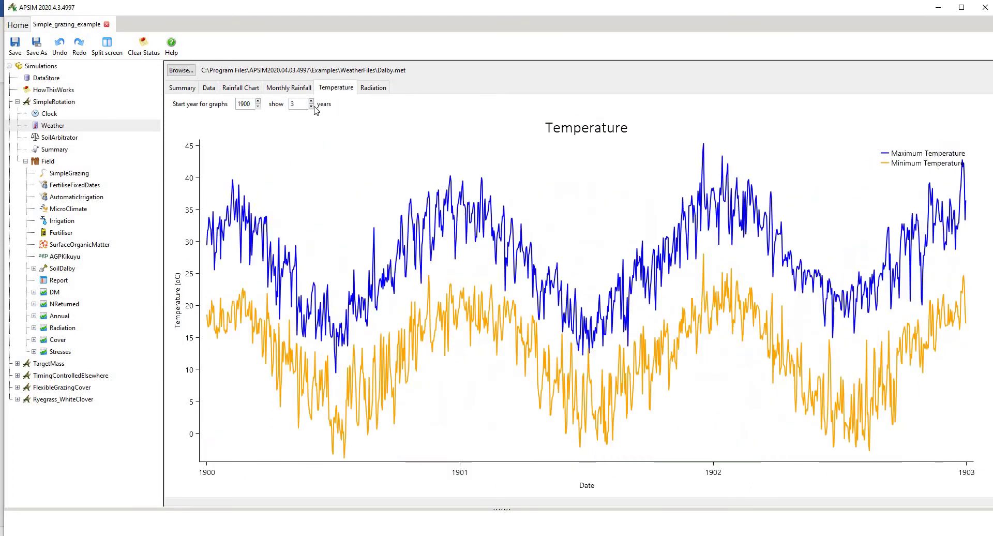
pyautogui.click(367, 92)
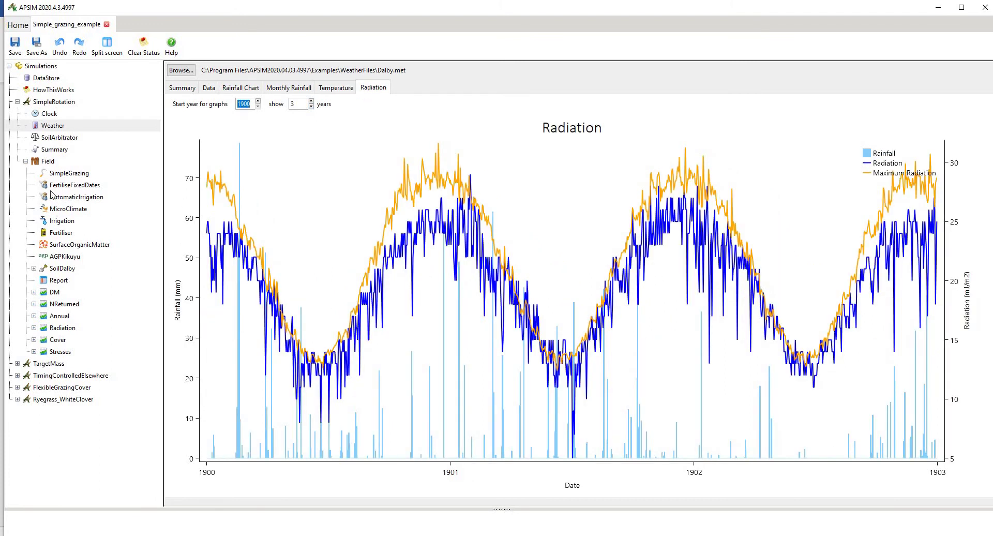
# View SimpleRotation's SoilArbitrator and read through its Summary down to the SoilDalby details
pyautogui.click(57, 139)
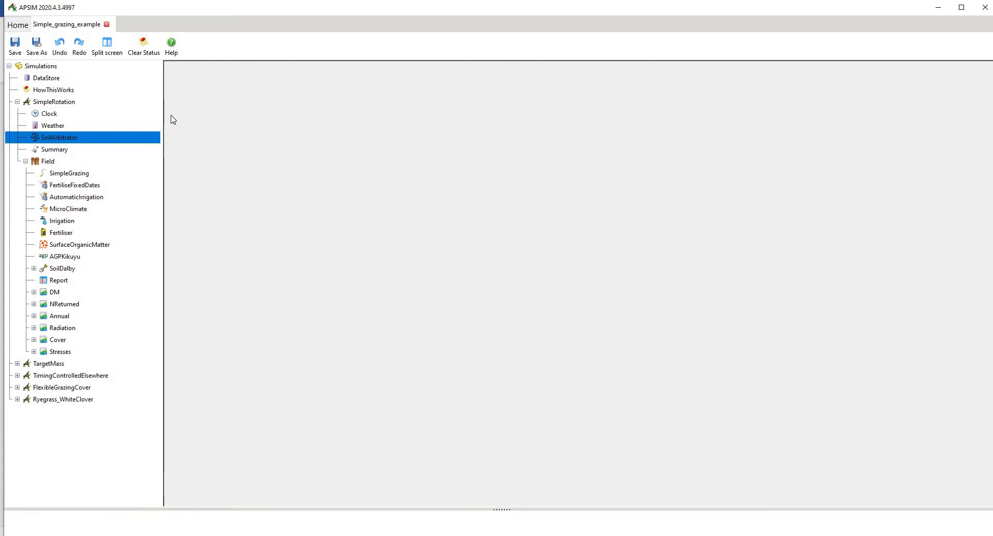
pyautogui.click(53, 150)
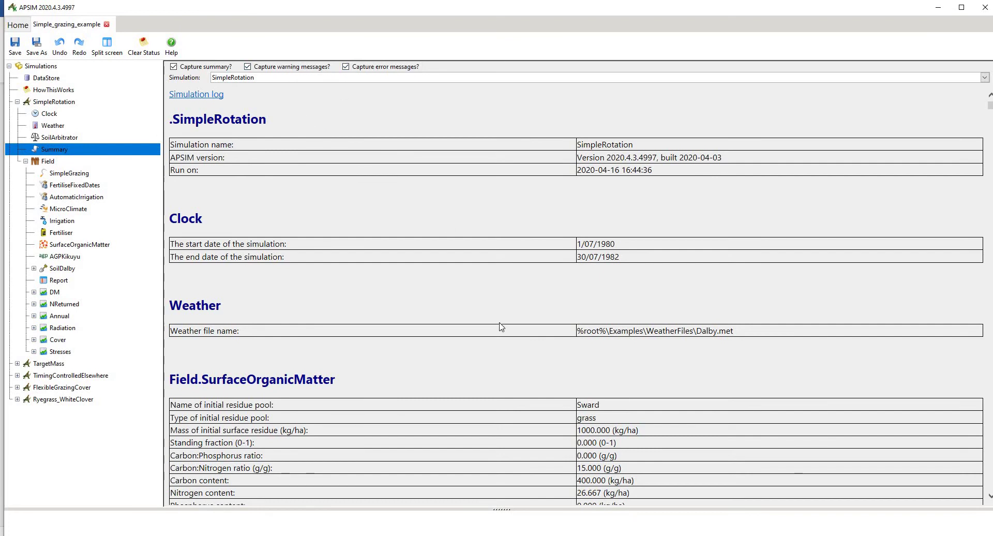
pyautogui.scroll(-10, 501, 327)
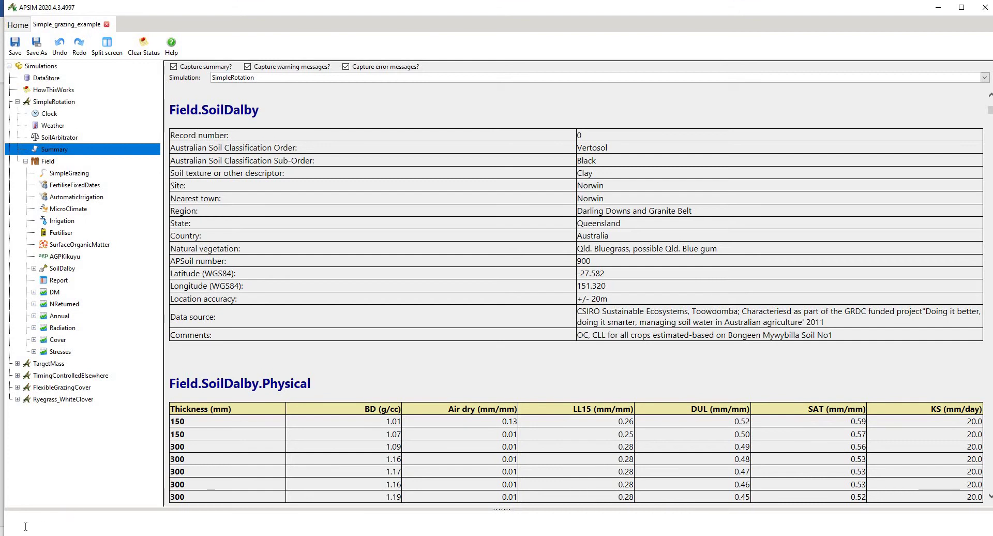
# Review the Field settings and its AutomaticIrrigation, MicroClimate, Irrigation, Fertiliser, SurfaceOrganicMatter and AGPKikuyu components
pyautogui.click(46, 161)
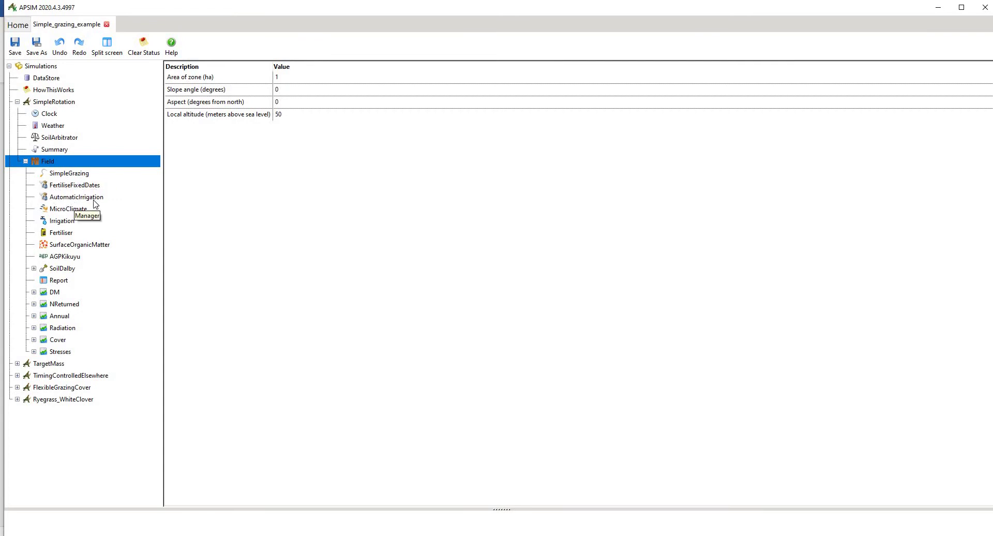
pyautogui.click(77, 197)
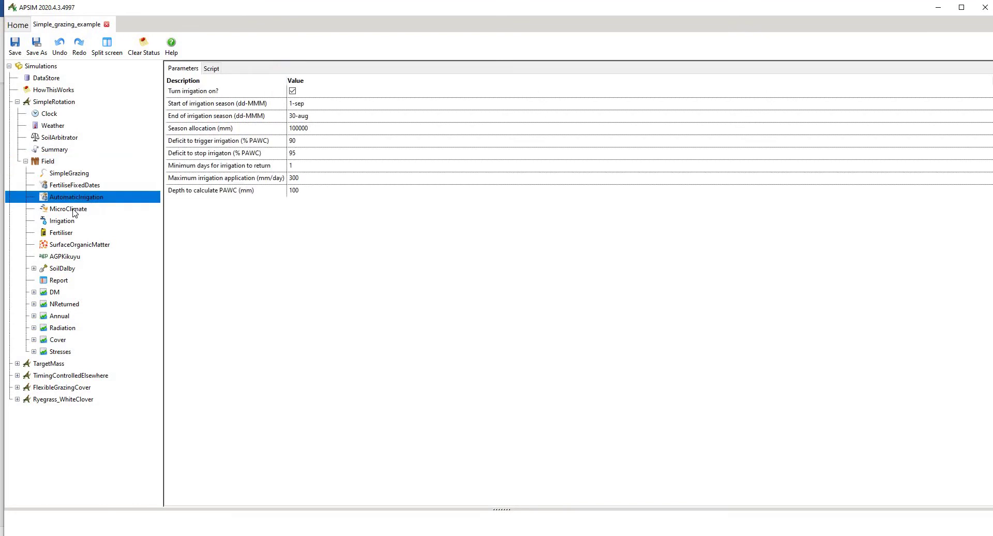
pyautogui.click(73, 209)
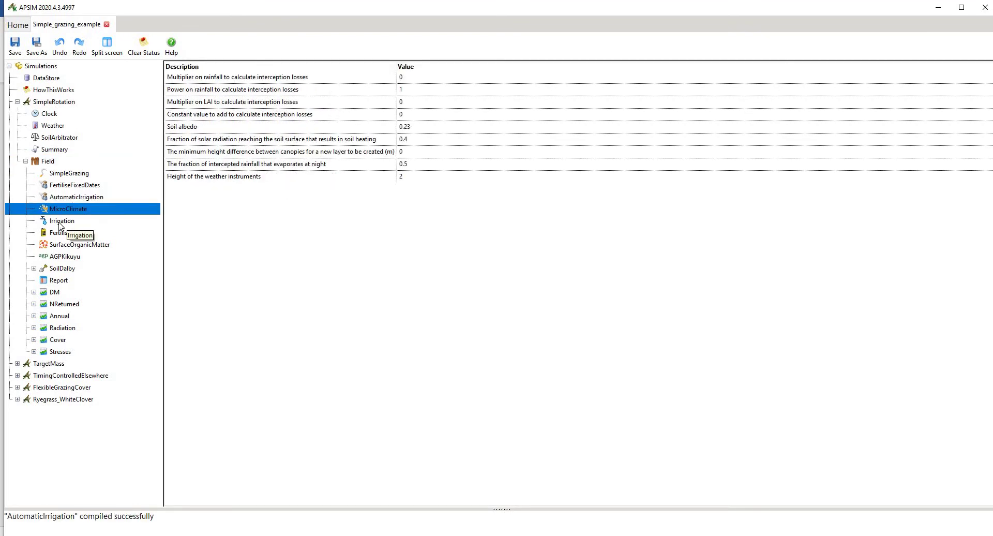
pyautogui.click(60, 222)
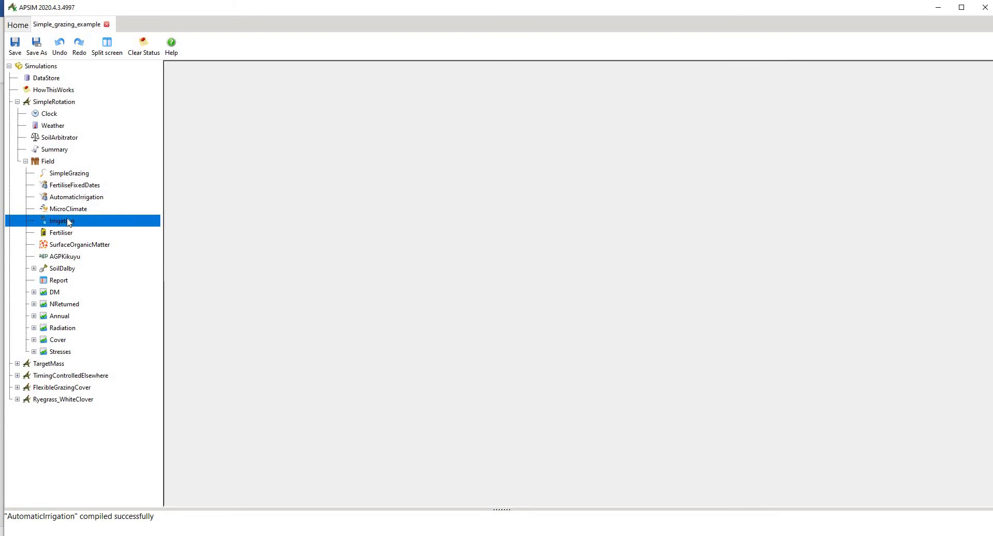
pyautogui.click(57, 232)
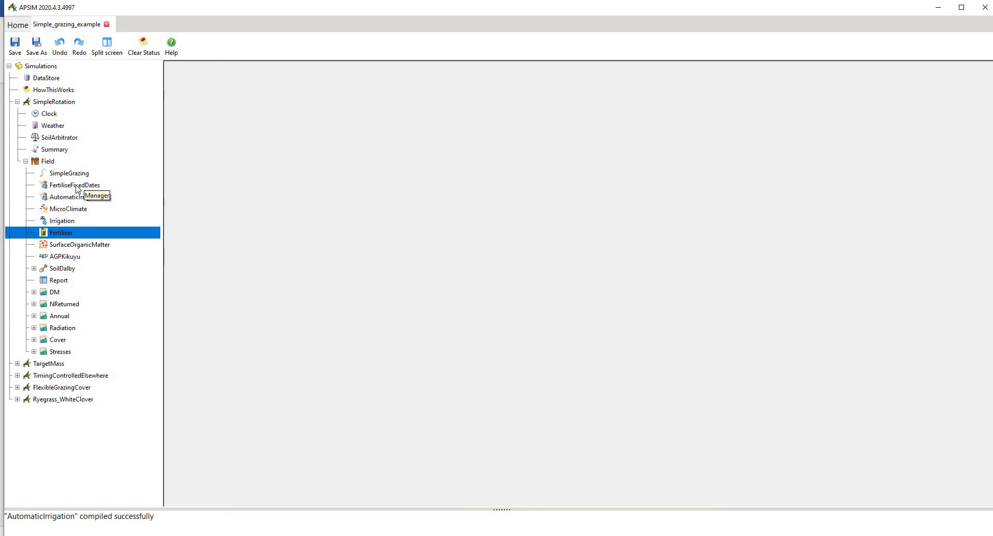
pyautogui.click(64, 247)
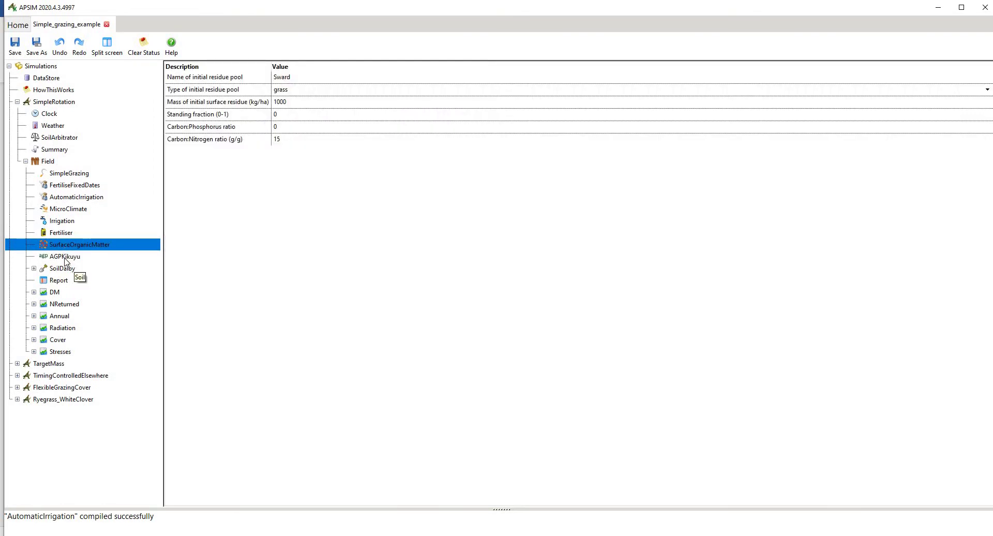
pyautogui.click(66, 258)
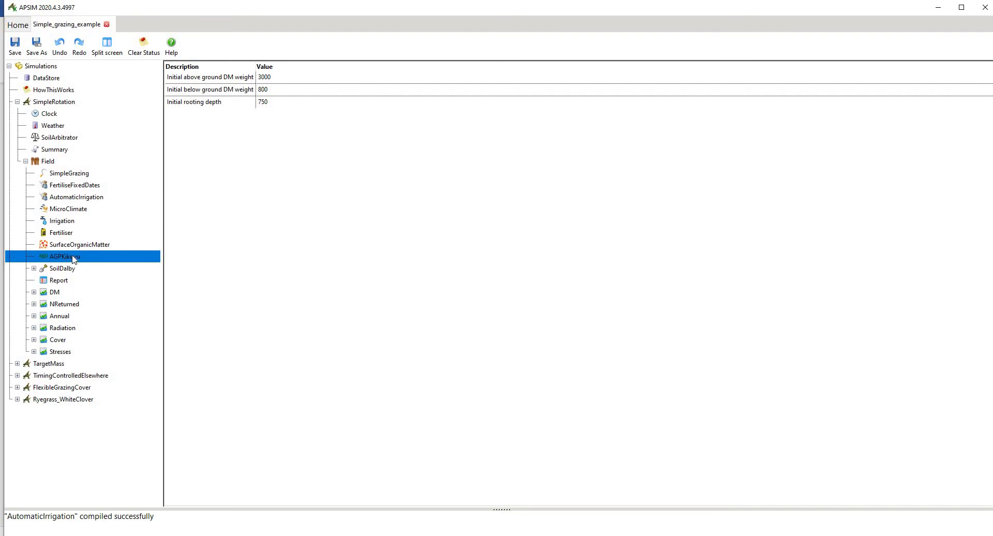
# Browse the models that can be added to the SimpleRotation Field, expanding the AgPasture group and selecting AGPCocksfoot
pyautogui.rightClick(48, 161)
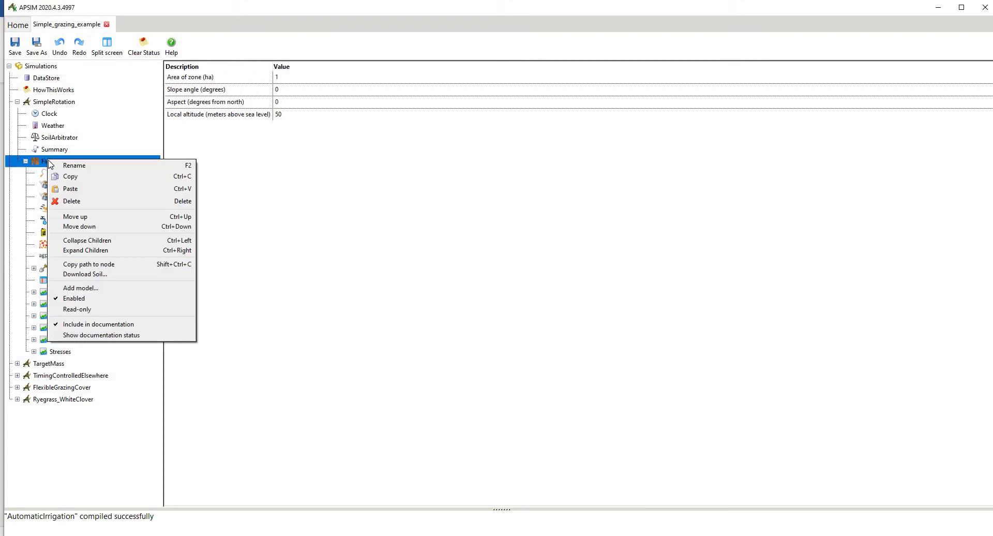
pyautogui.click(81, 288)
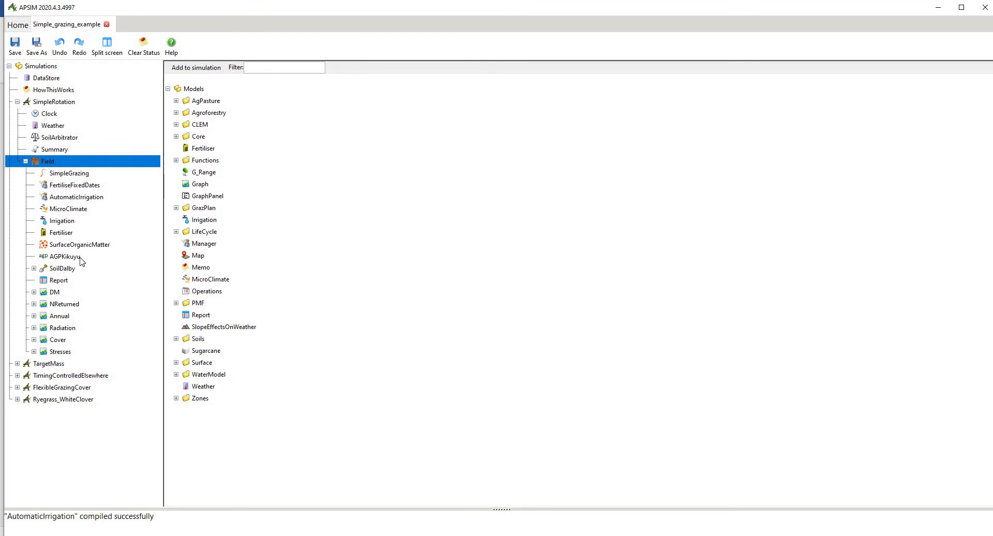
pyautogui.click(176, 100)
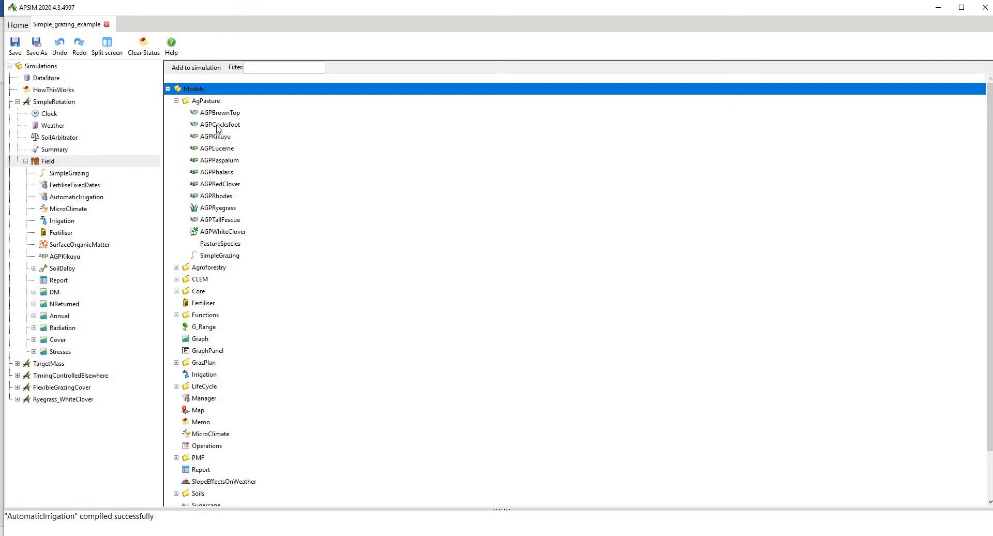
pyautogui.moveTo(217, 126); pyautogui.dragTo(47, 163)
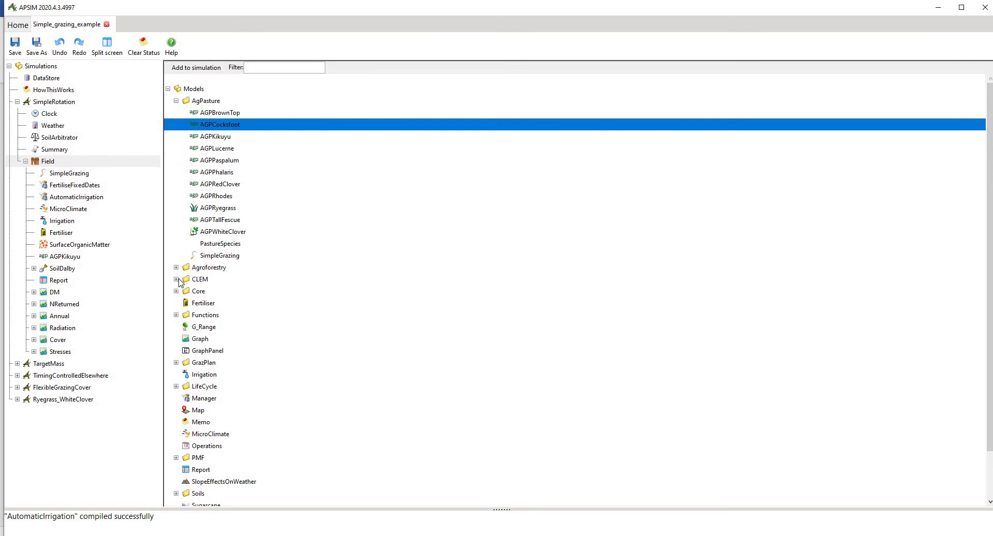
# Browse the remaining addable model groups, looking inside Agroforestry and CLEM, and collapse the AgPasture group
pyautogui.scroll(-2, 216, 300)
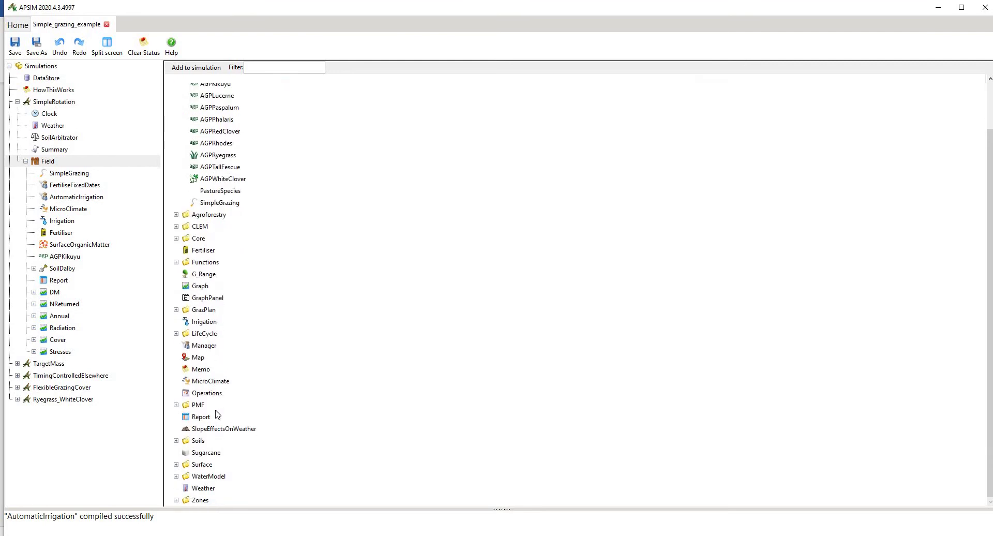
pyautogui.scroll(2, 206, 393)
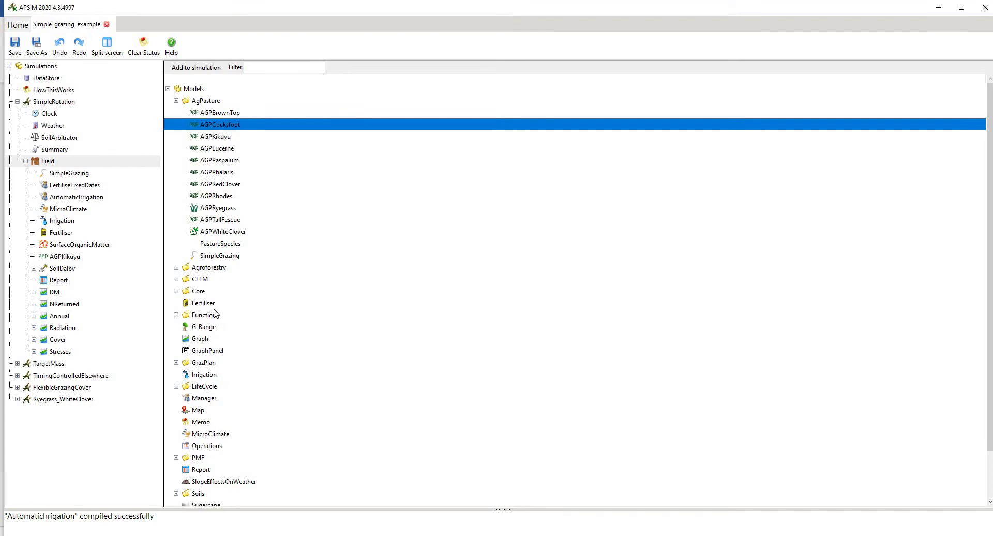
pyautogui.click(176, 268)
pyautogui.click(176, 267)
pyautogui.click(176, 280)
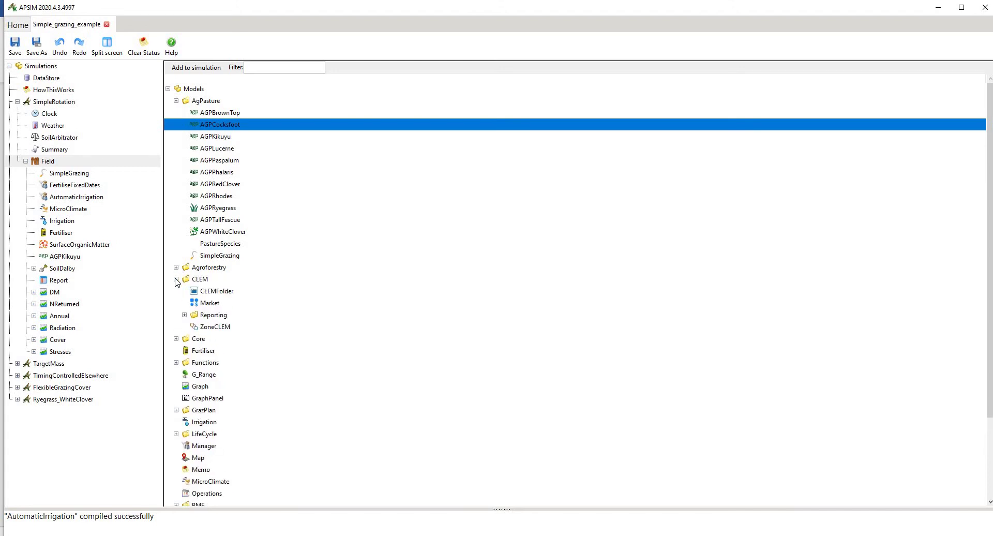
pyautogui.click(176, 280)
pyautogui.click(176, 100)
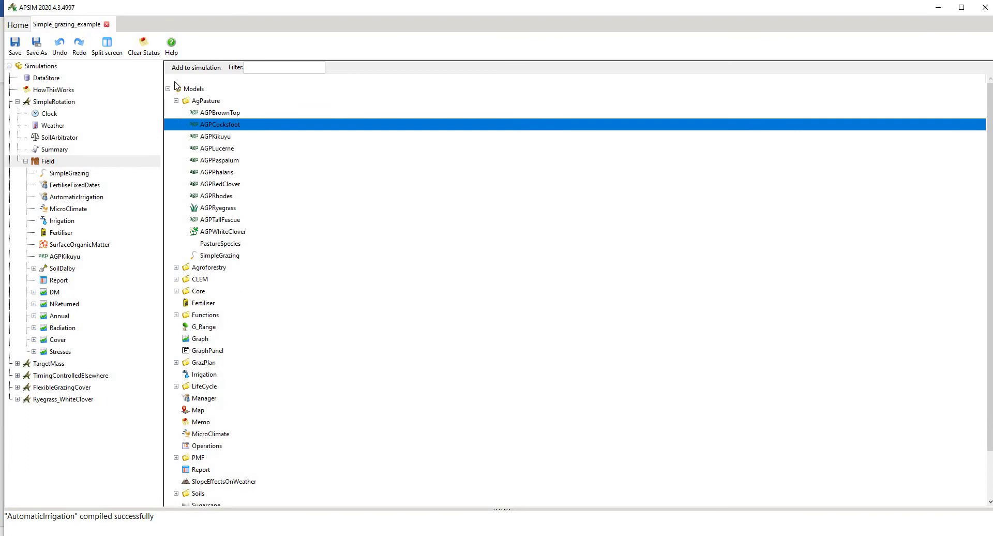
# View the Field's SimpleGrazing settings and keep the SimpleRotation and Field components expanded in the simulation tree
pyautogui.click(57, 161)
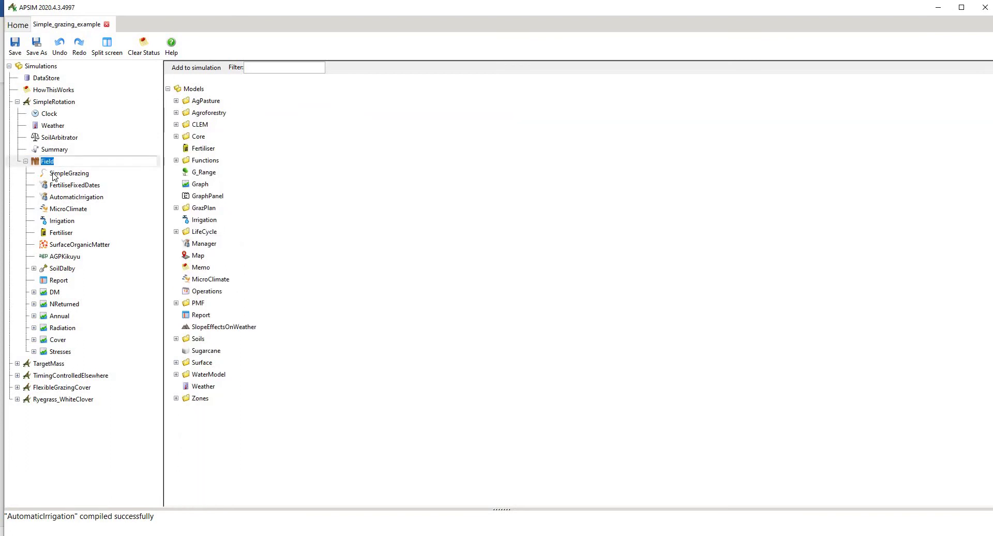
pyautogui.click(54, 175)
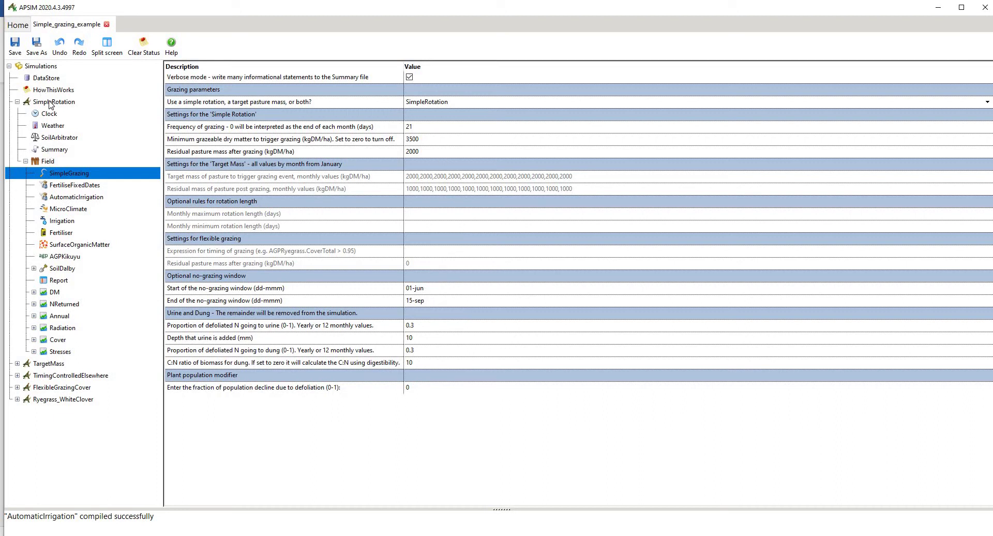
pyautogui.click(17, 101)
pyautogui.click(17, 101)
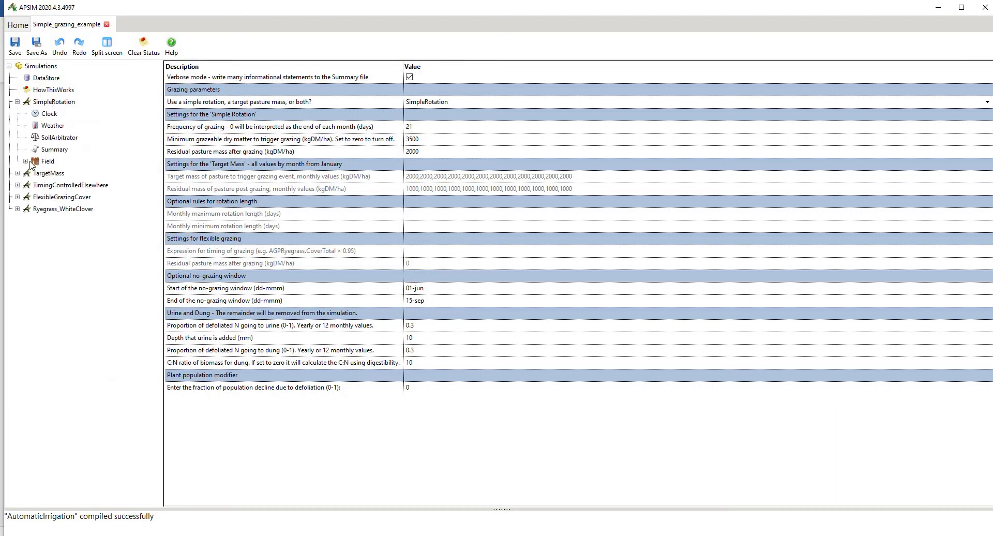
pyautogui.click(25, 162)
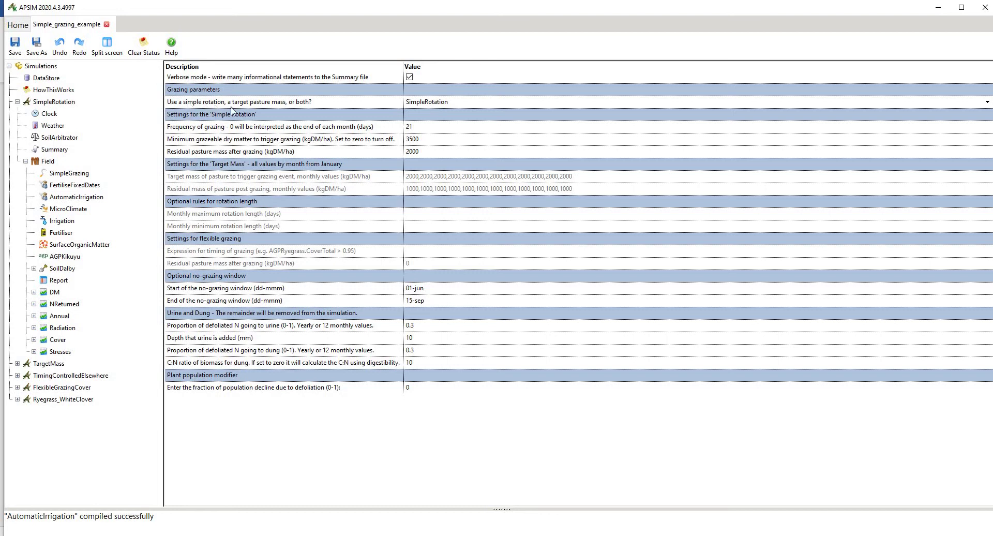
# Try TargetMass, TimingControlledElsewhere and Flexible as the SimpleGrazing grazing type to compare the settings each one enables
pyautogui.click(988, 102)
pyautogui.click(988, 103)
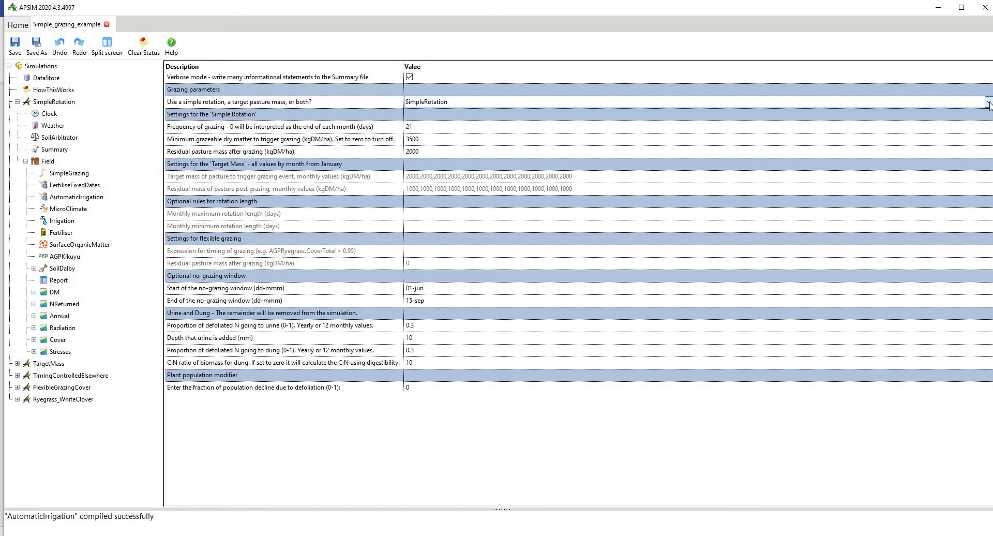
pyautogui.click(987, 102)
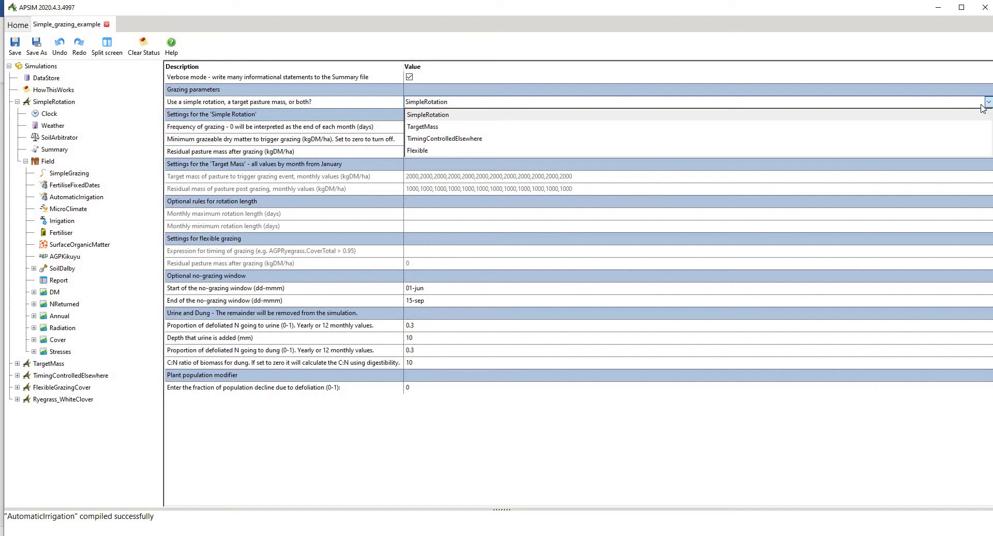
pyautogui.click(419, 128)
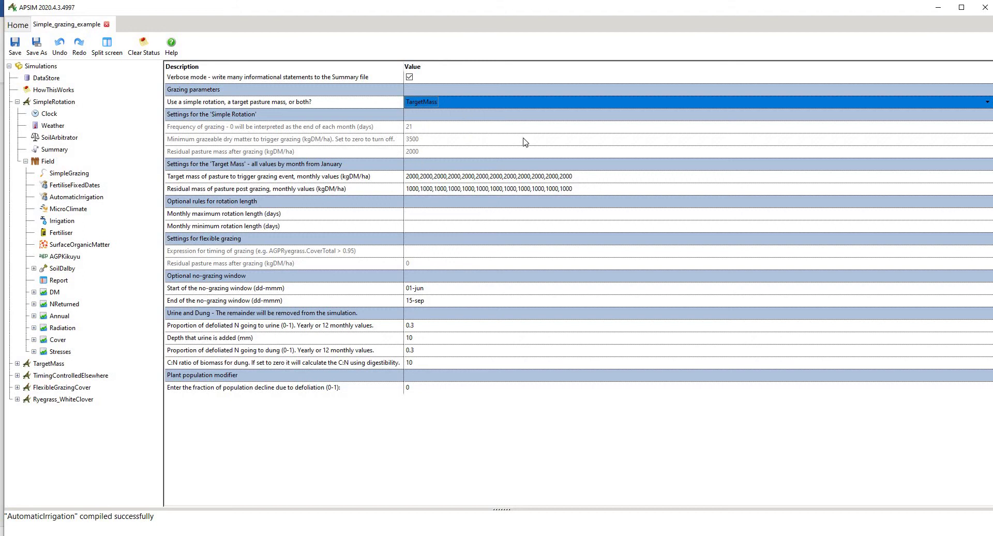
pyautogui.click(988, 104)
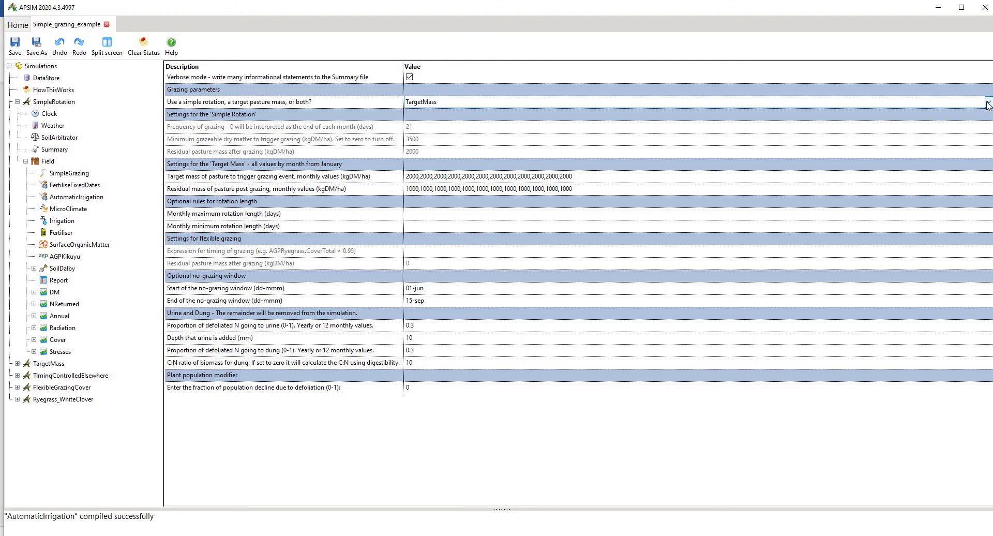
pyautogui.click(987, 102)
pyautogui.click(457, 139)
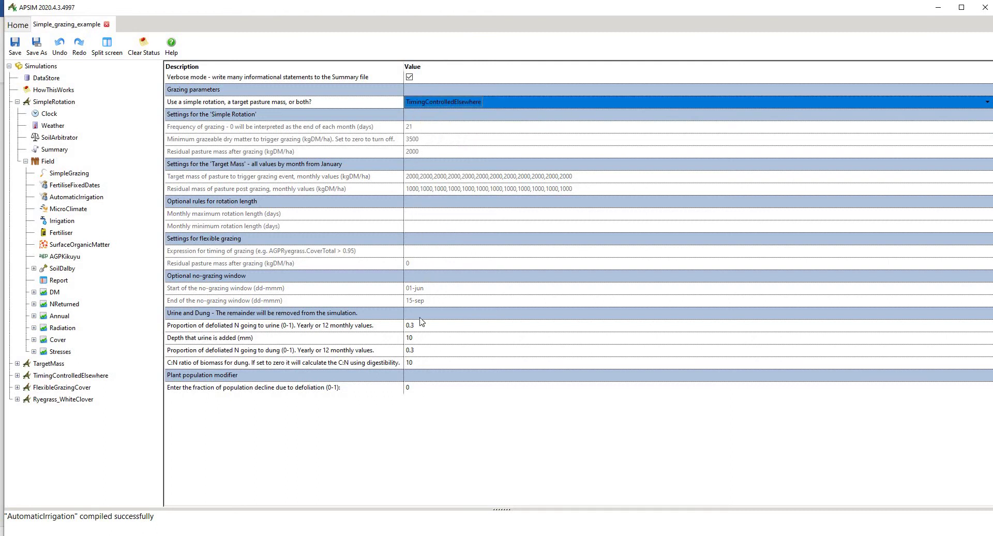
pyautogui.click(987, 103)
pyautogui.click(988, 102)
pyautogui.click(419, 152)
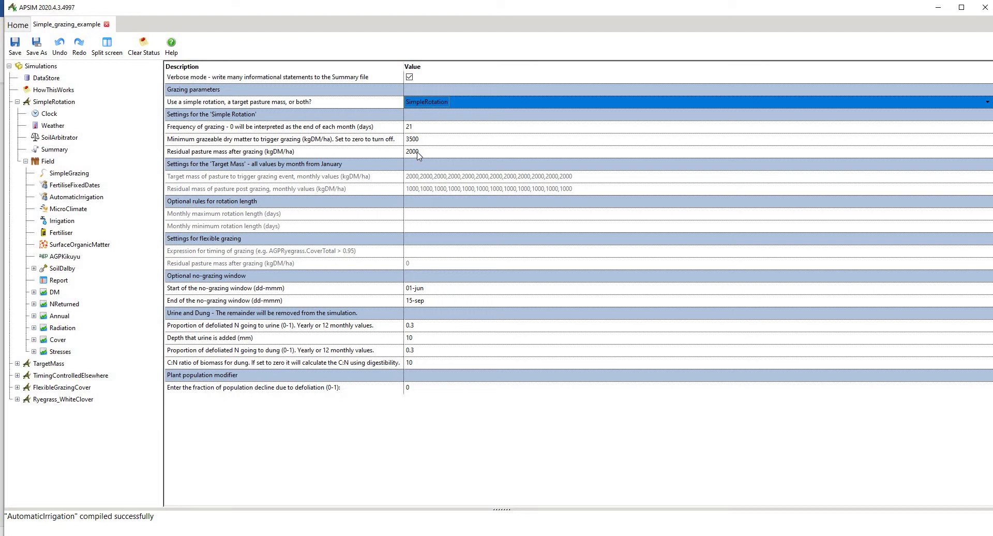
# Check SimpleGrazing's residual pasture mass and no-grazing window end date against the grazing pattern in the DM graph
pyautogui.click(418, 154)
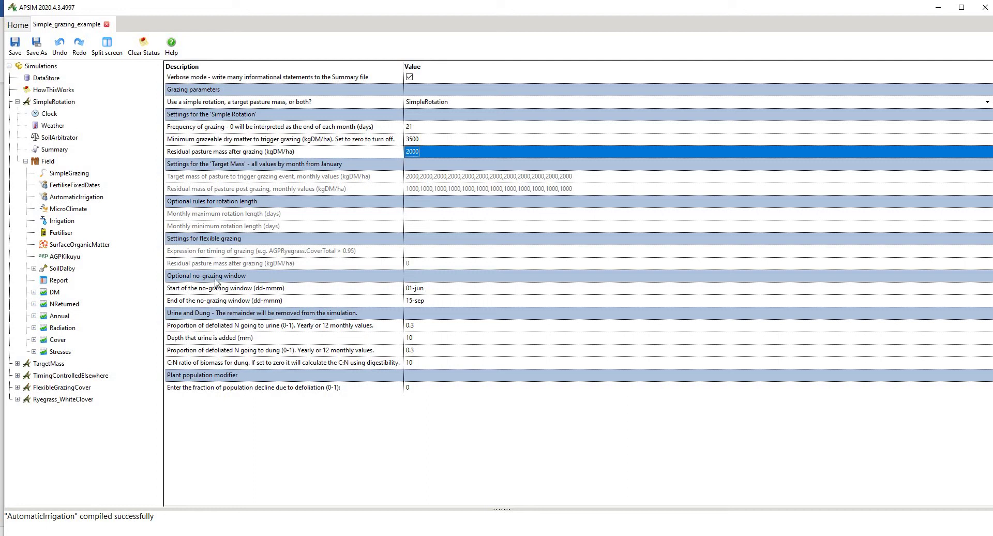
pyautogui.click(427, 302)
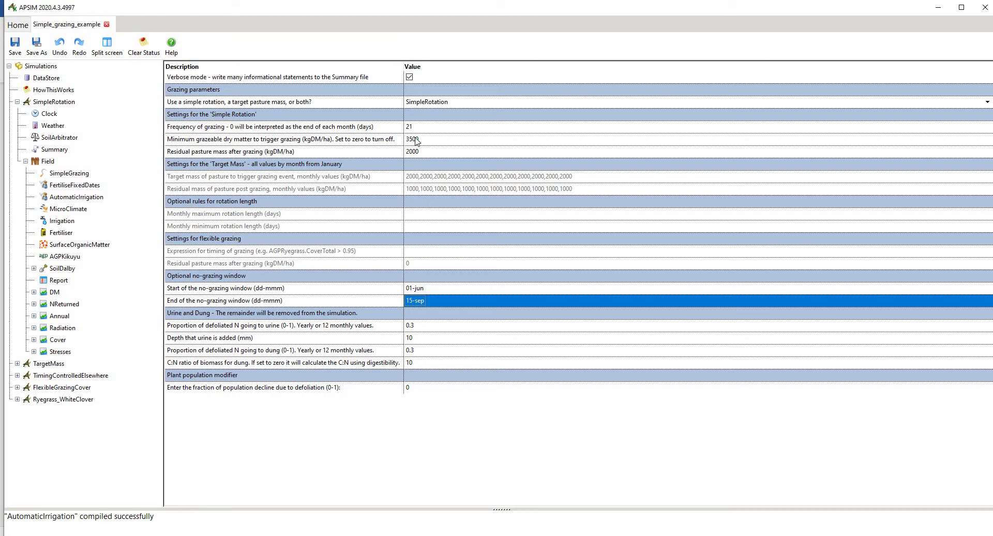
pyautogui.click(54, 294)
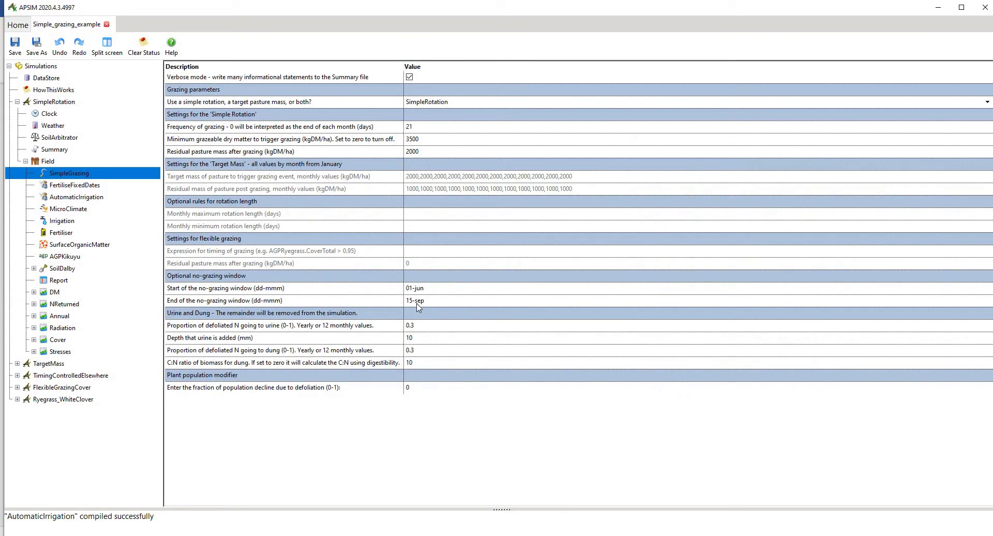
pyautogui.click(54, 293)
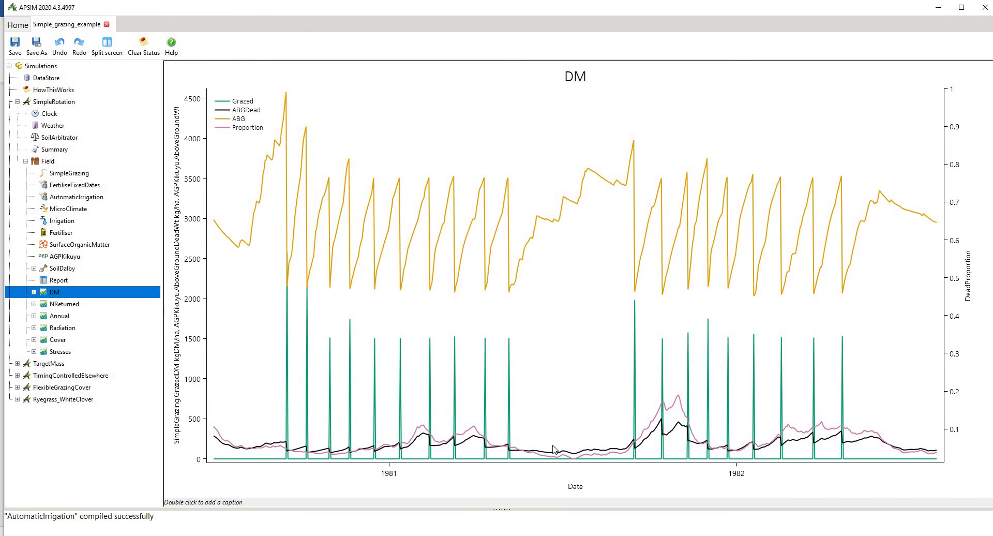
# Inspect the DM graph's Grazed series and the variables available for its Y axis
pyautogui.click(33, 292)
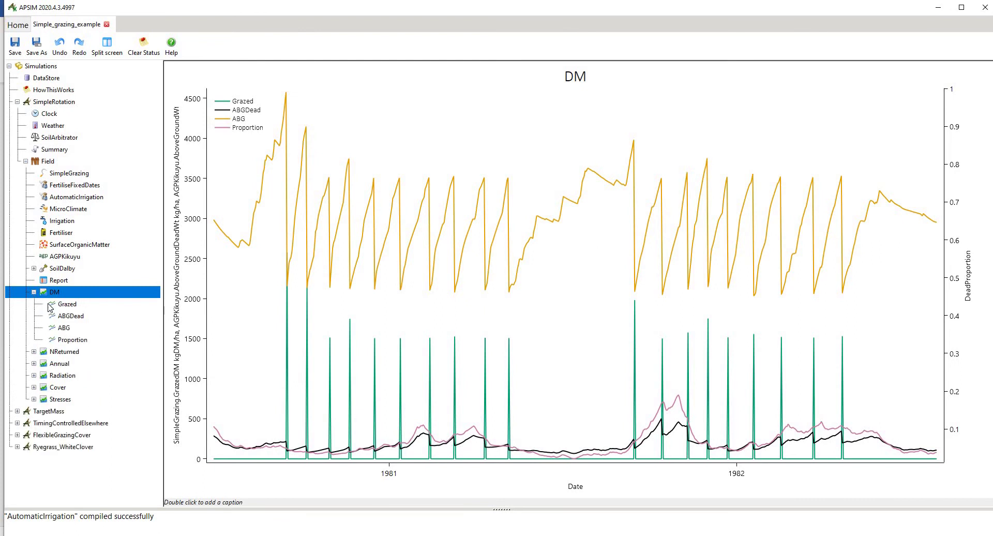
pyautogui.click(65, 305)
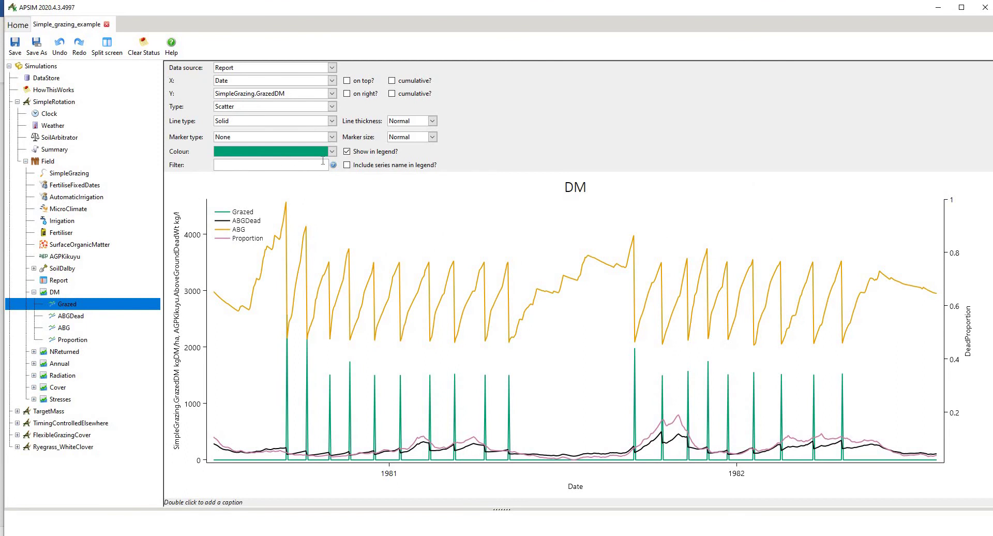
pyautogui.click(332, 93)
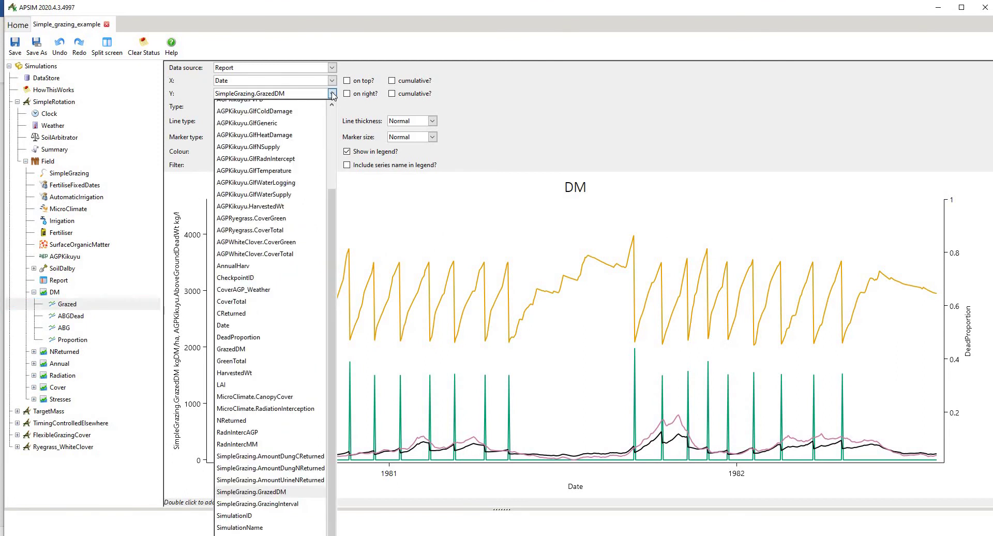
pyautogui.click(332, 93)
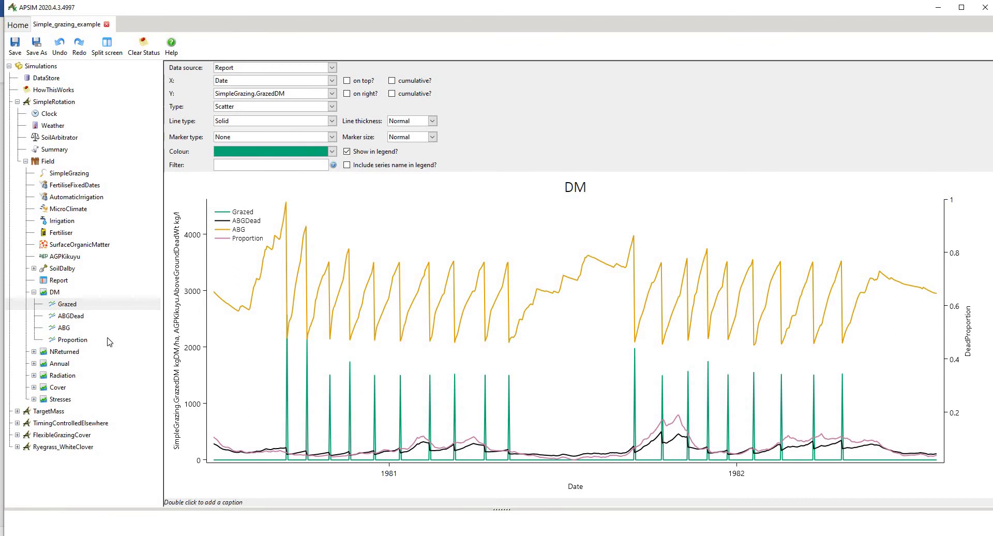
# Review the Report's reporting variables and frequency with the variables area enlarged, highlighting [AGPKikuyu] on line 22
pyautogui.click(58, 281)
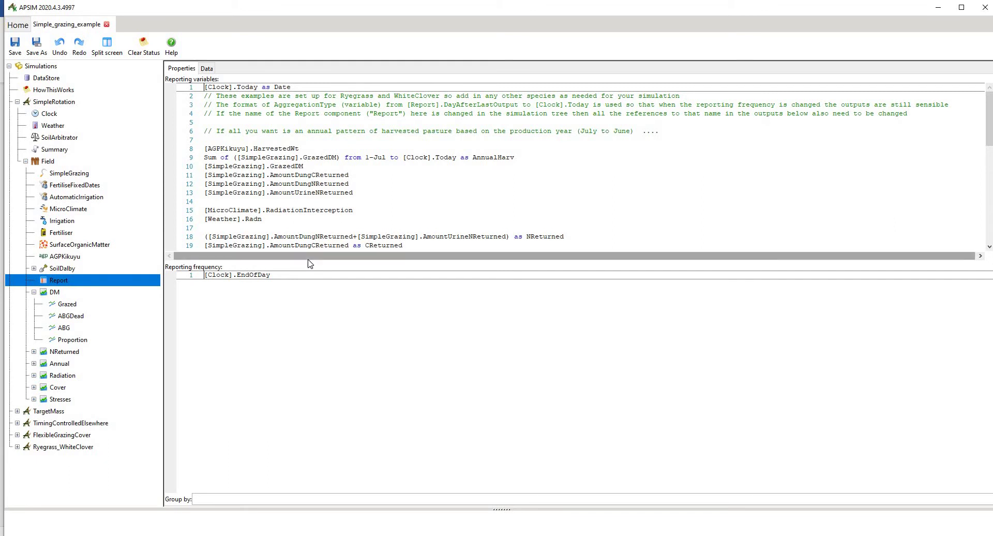
pyautogui.moveTo(304, 261); pyautogui.dragTo(305, 373)
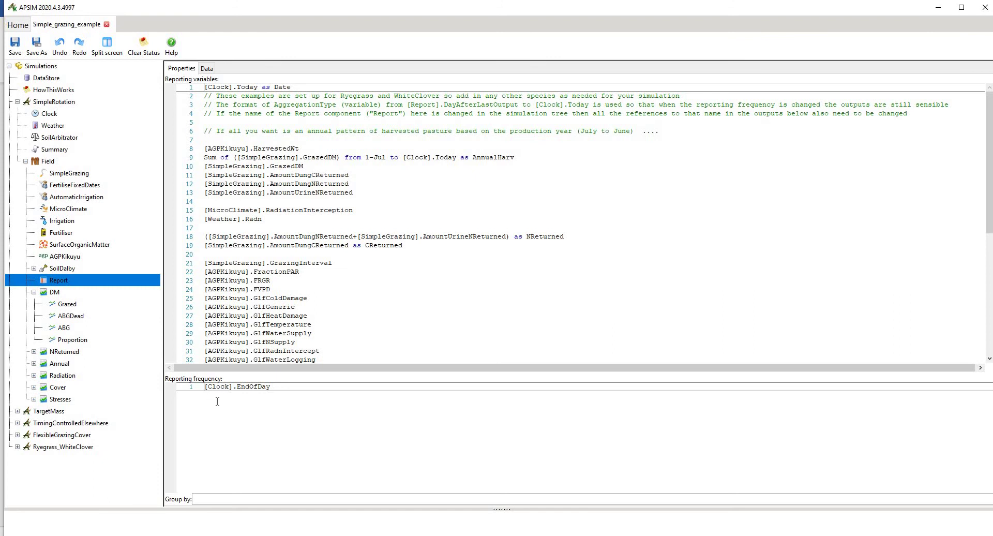
pyautogui.click(273, 388)
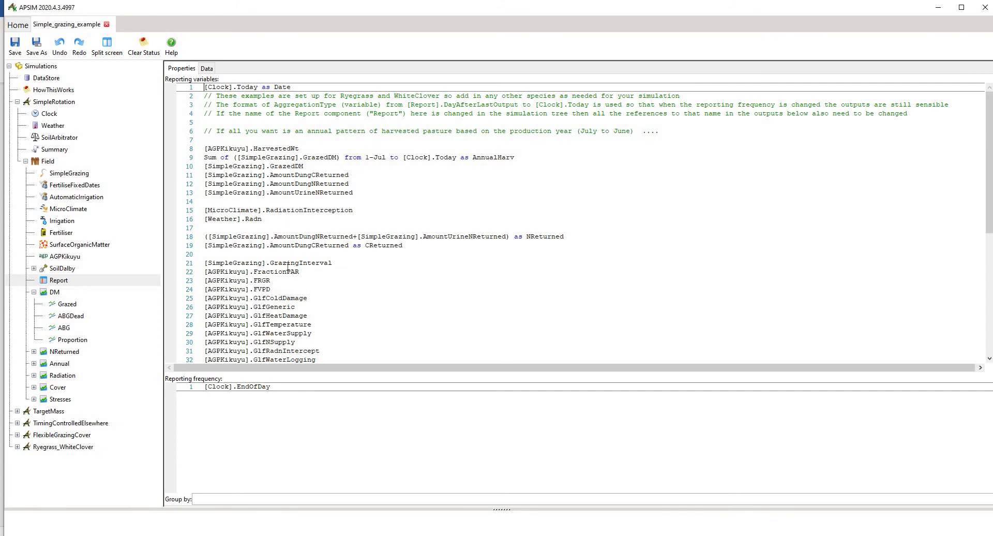
pyautogui.scroll(-1, 288, 267)
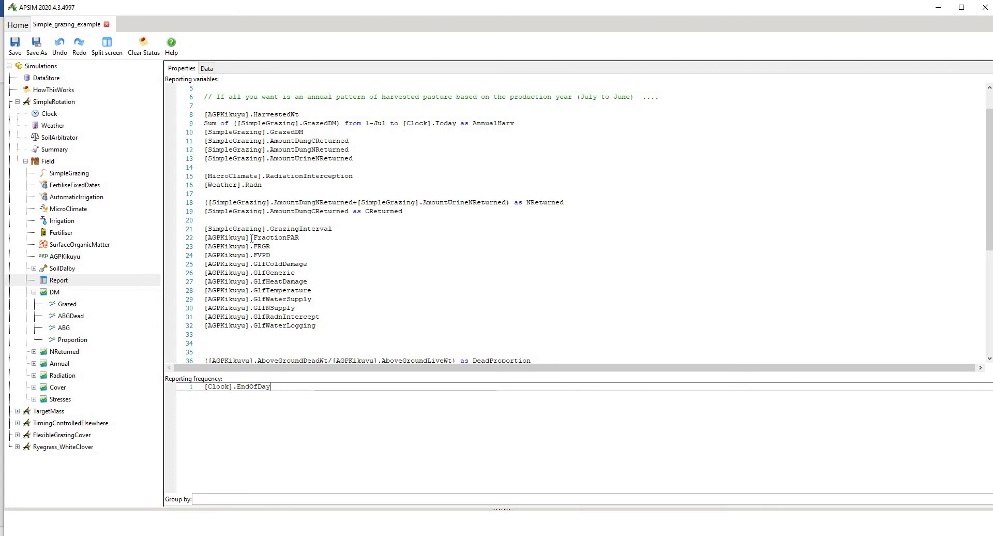
pyautogui.doubleClick(221, 237)
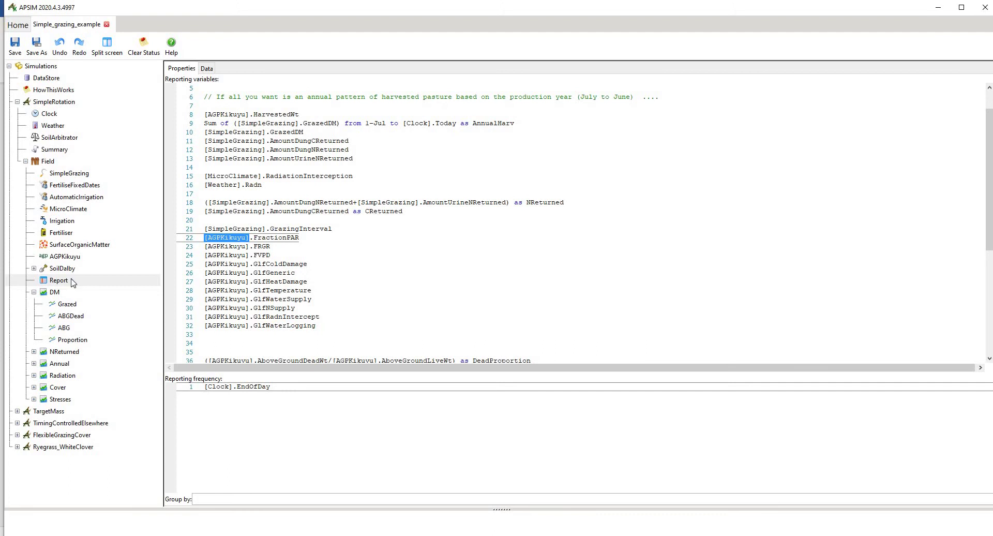
# Remove FractionPAR from line 22 of the reporting variables, leaving "[AGPKikuyu].", and browse the suggested AGPKikuyu variables
pyautogui.click(230, 238)
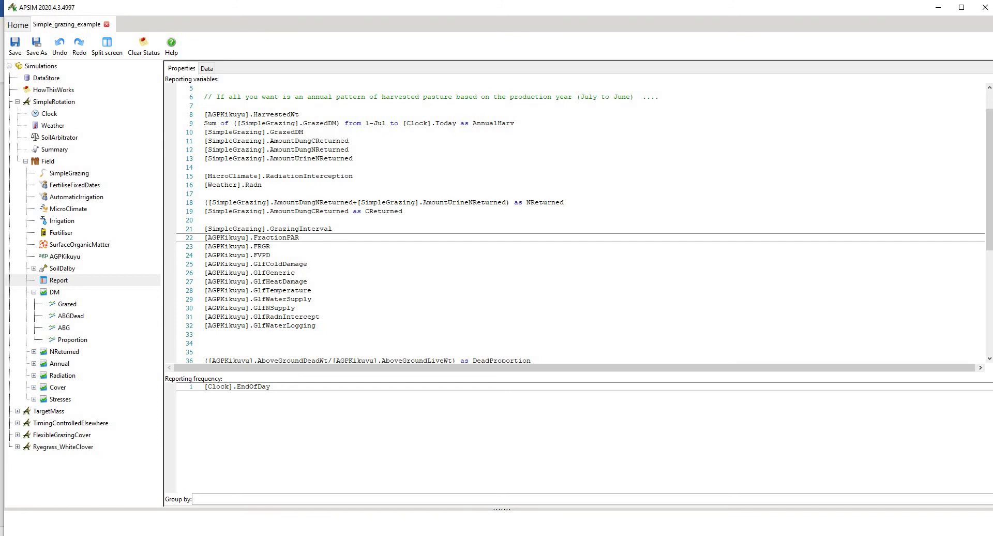
pyautogui.press('BackSpace')
pyautogui.press('BackSpace')
pyautogui.press('BackSpace')
pyautogui.press('BackSpace')
pyautogui.press('BackSpace')
pyautogui.press('BackSpace')
pyautogui.press('BackSpace')
pyautogui.press('BackSpace')
pyautogui.press('BackSpace')
pyautogui.write('].')
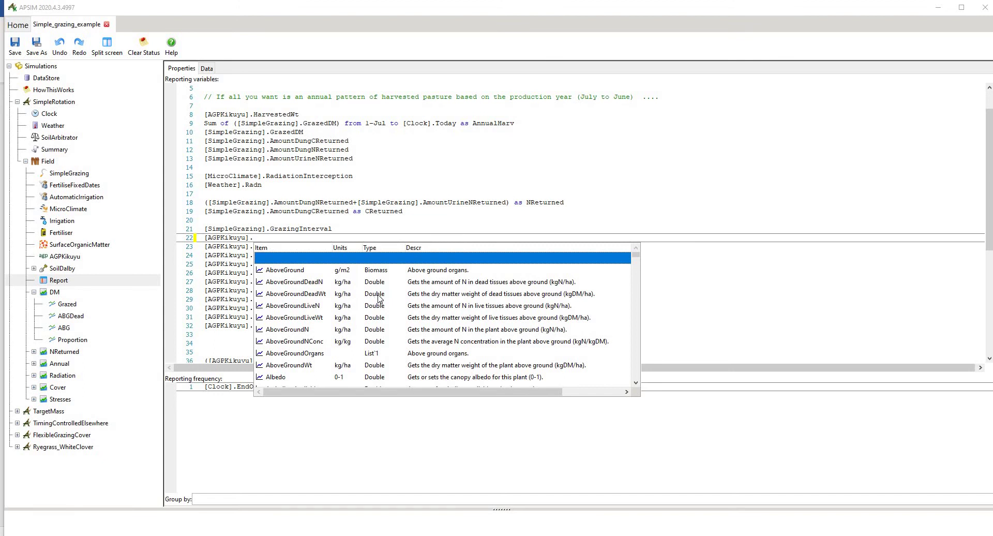
pyautogui.scroll(-3, 640, 261)
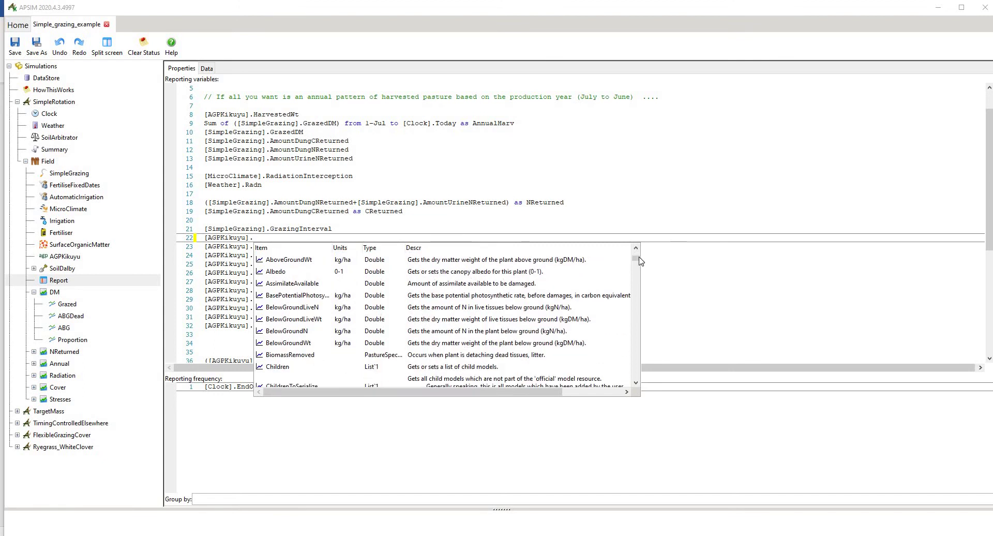
pyautogui.scroll(-15, 638, 294)
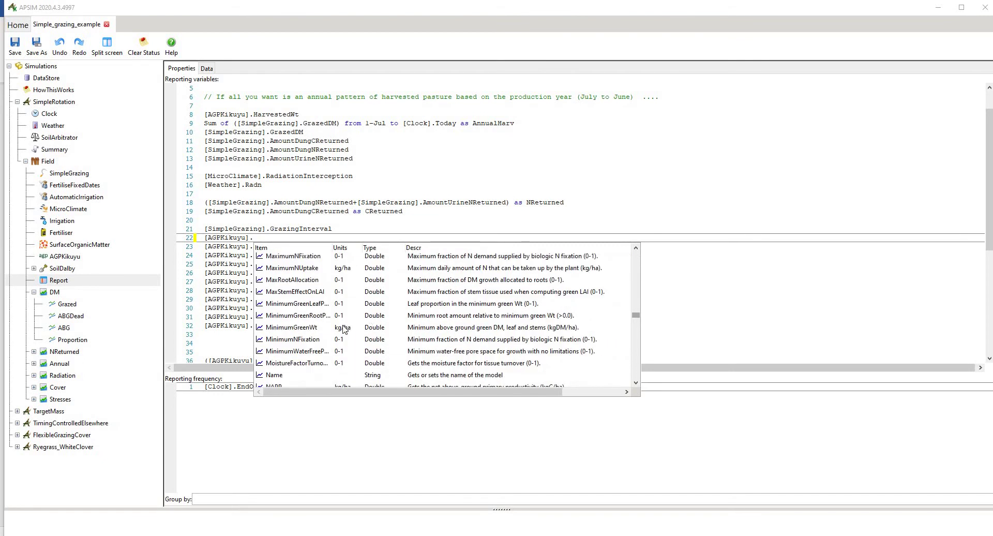
# Delete the unfinished [AGPKikuyu]. entry, leave line 22 blank, and look over the full list of reporting variables
pyautogui.click(279, 238)
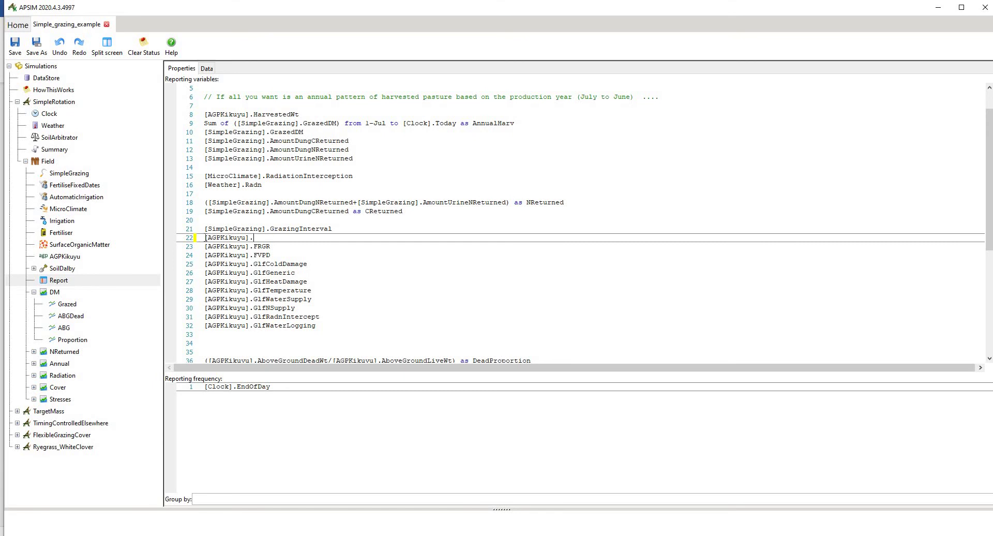
pyautogui.hotkey('shift', 'Home')
pyautogui.press('BackSpace')
pyautogui.press('BackSpace')
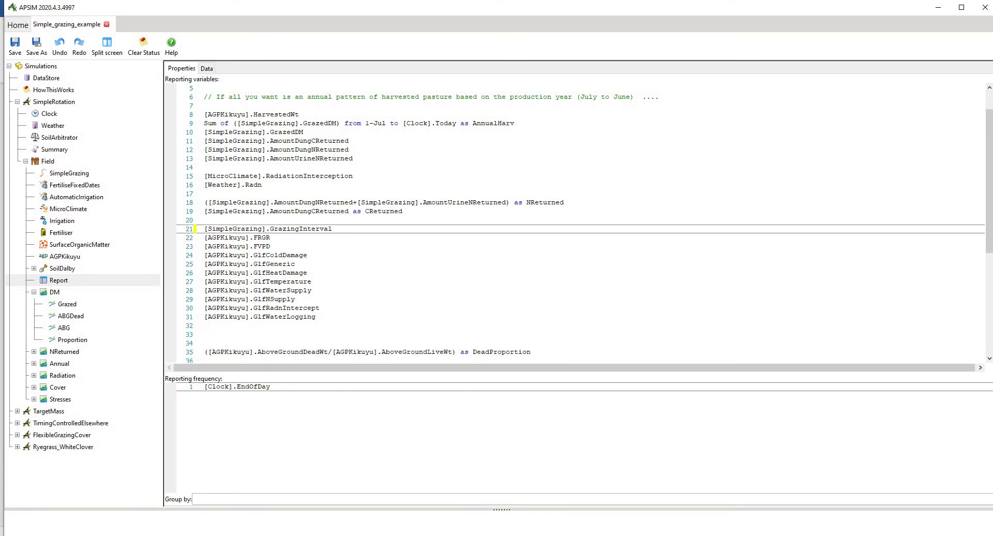
pyautogui.press('Return')
pyautogui.scroll(-4, 241, 255)
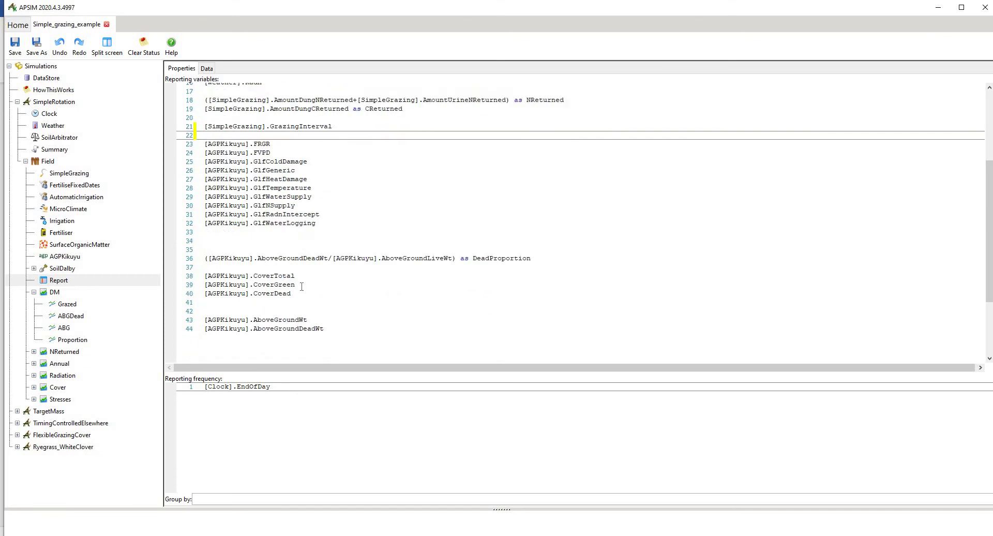
pyautogui.scroll(5, 311, 272)
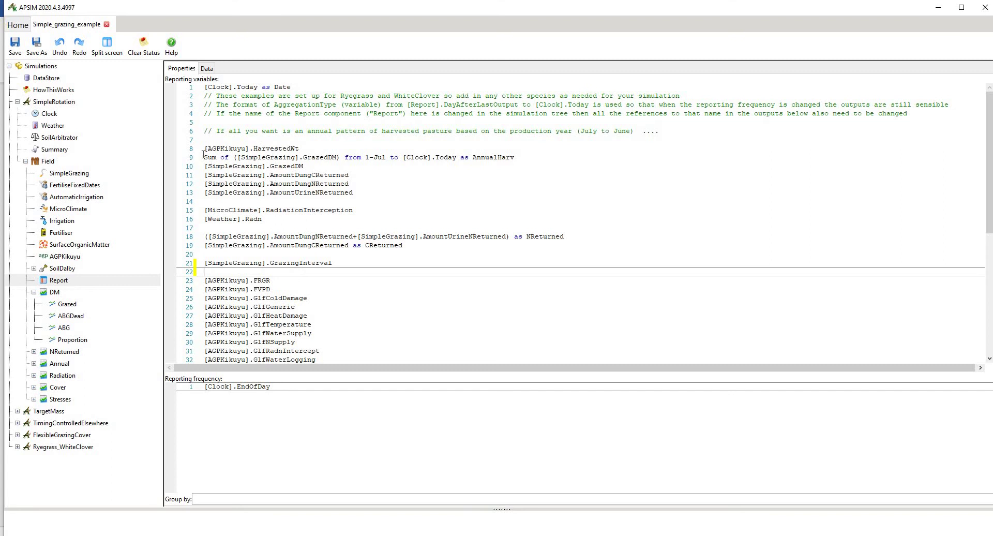
pyautogui.click(251, 149)
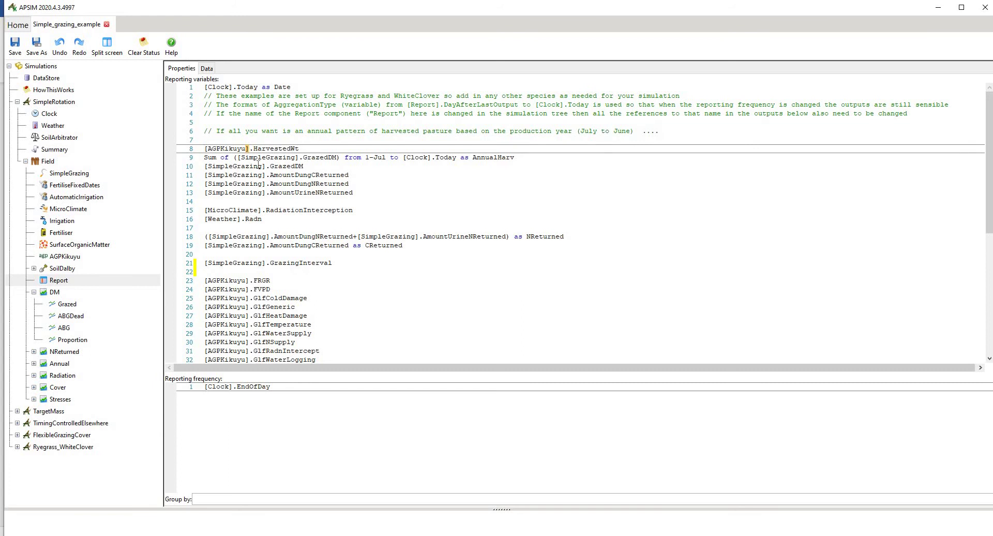
pyautogui.press('Home')
pyautogui.write('//')
pyautogui.press('BackSpace')
pyautogui.press('BackSpace')
pyautogui.press('BackSpace')
# Run the SimpleRotation simulation and display its Stresses graph with the graph's series expanded
pyautogui.rightClick(60, 106)
pyautogui.click(78, 109)
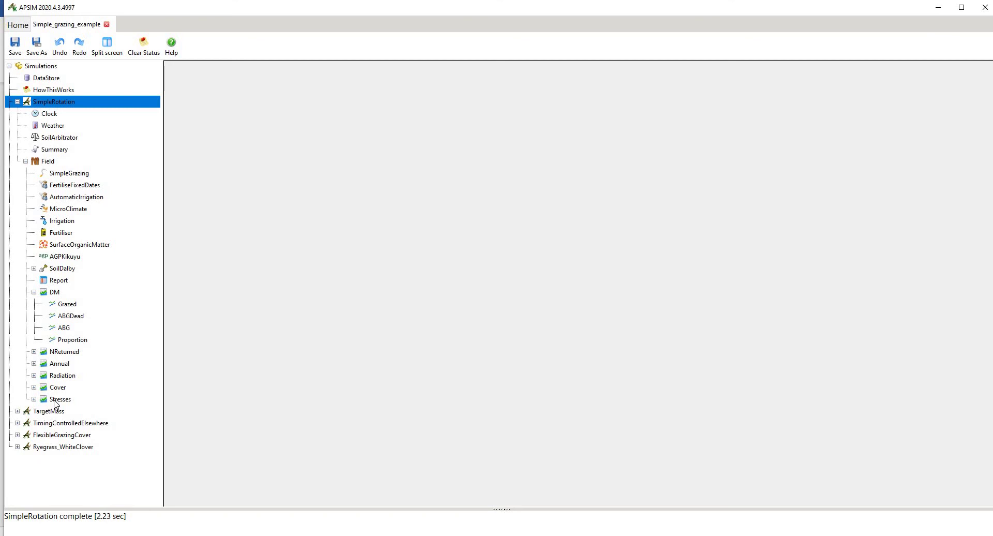
pyautogui.click(34, 399)
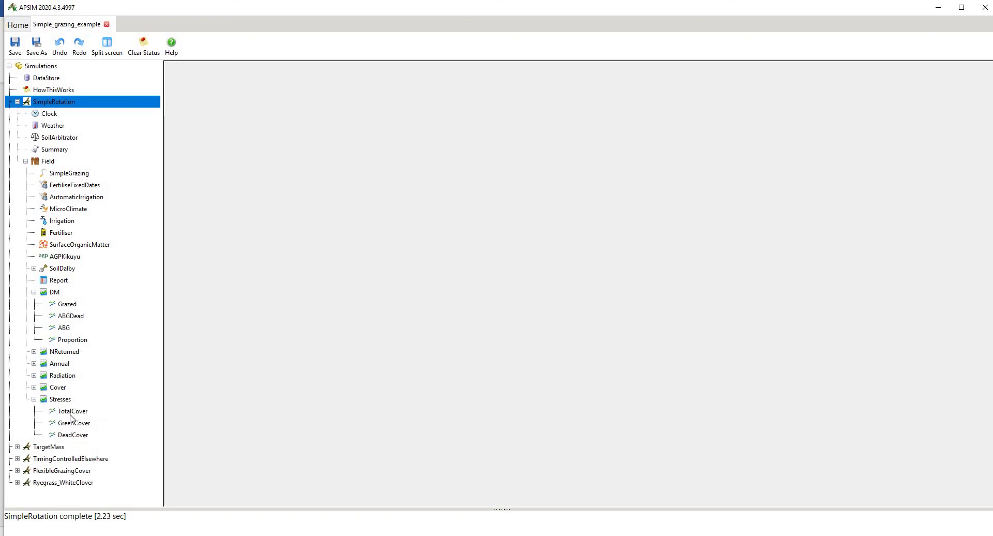
pyautogui.click(73, 411)
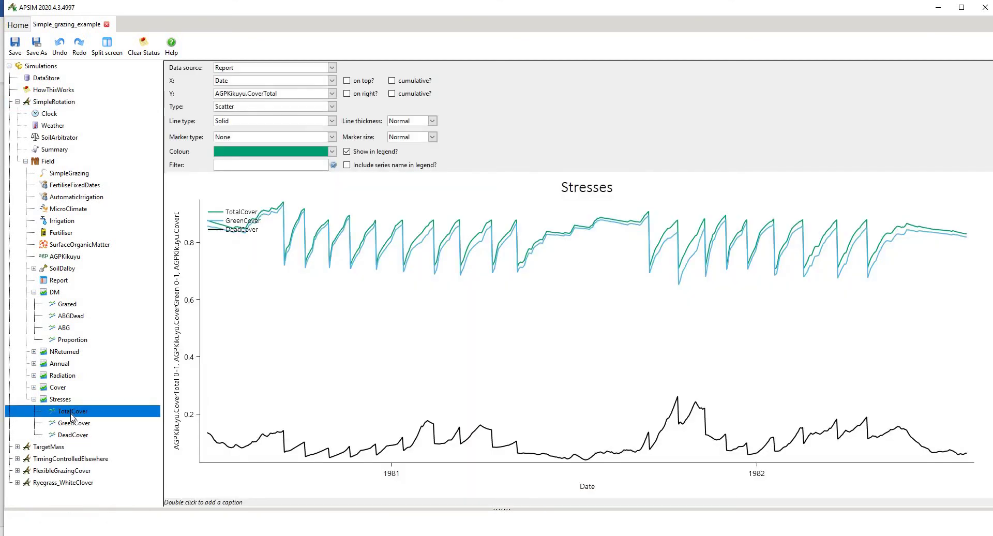
pyautogui.click(52, 401)
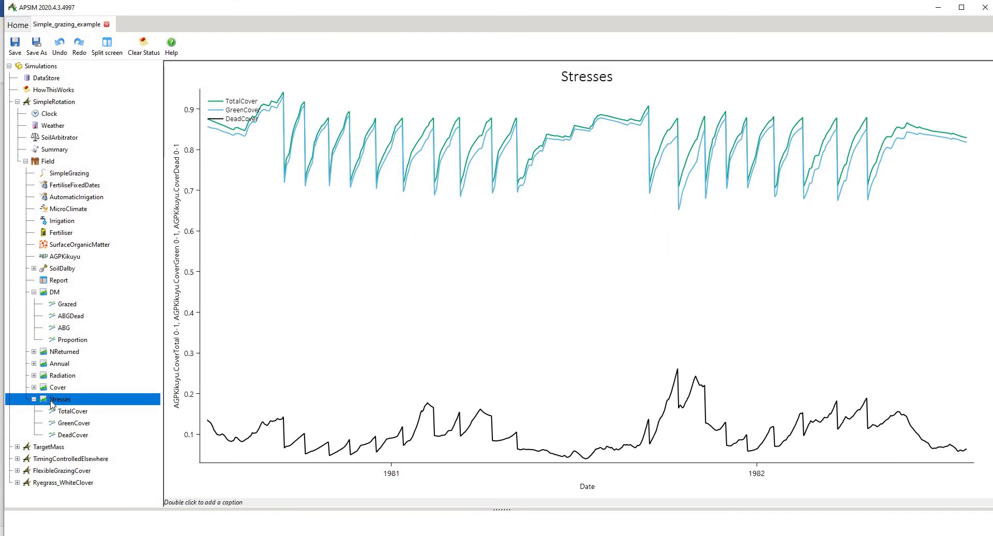
pyautogui.moveTo(57, 398); pyautogui.dragTo(14, 405)
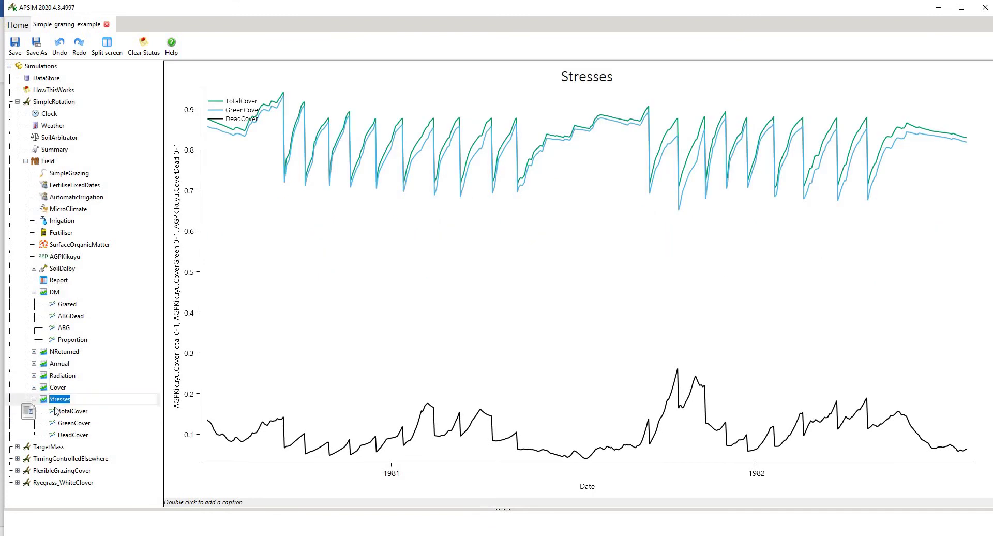
pyautogui.press('End')
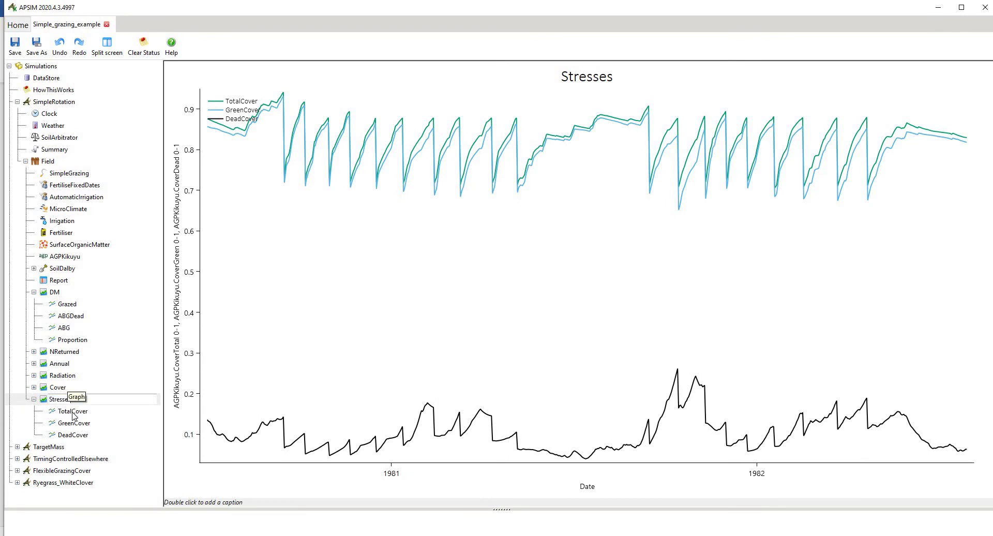
# Plot AGPKikuyu.GlfNSupply on the Y axis of the Stresses graph's TotalCover series and rename the series Nsupply
pyautogui.click(73, 411)
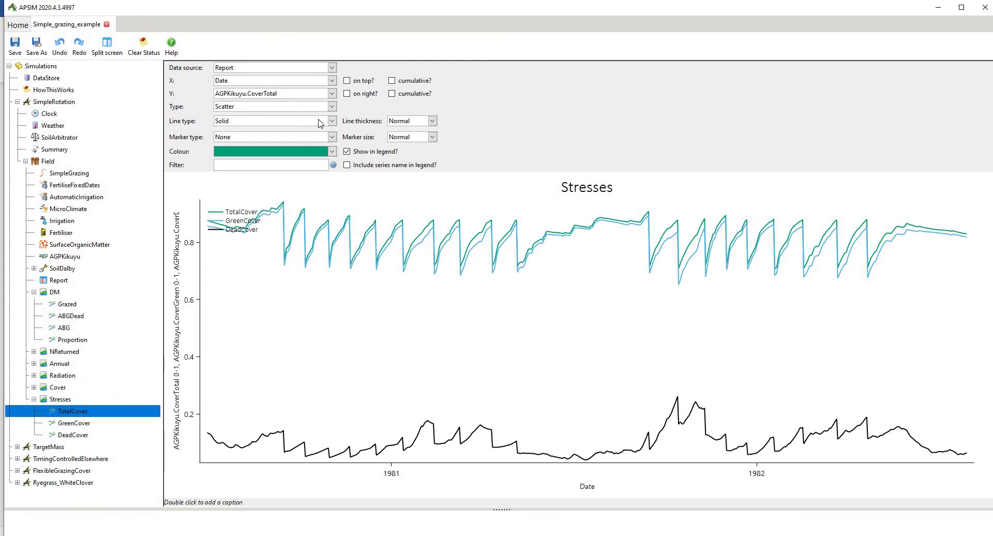
pyautogui.click(332, 93)
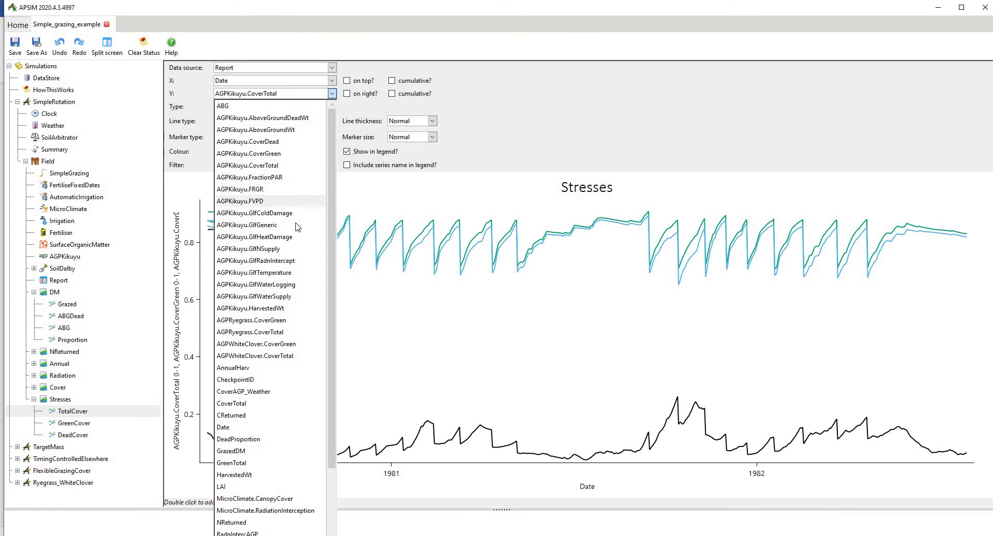
pyautogui.click(274, 250)
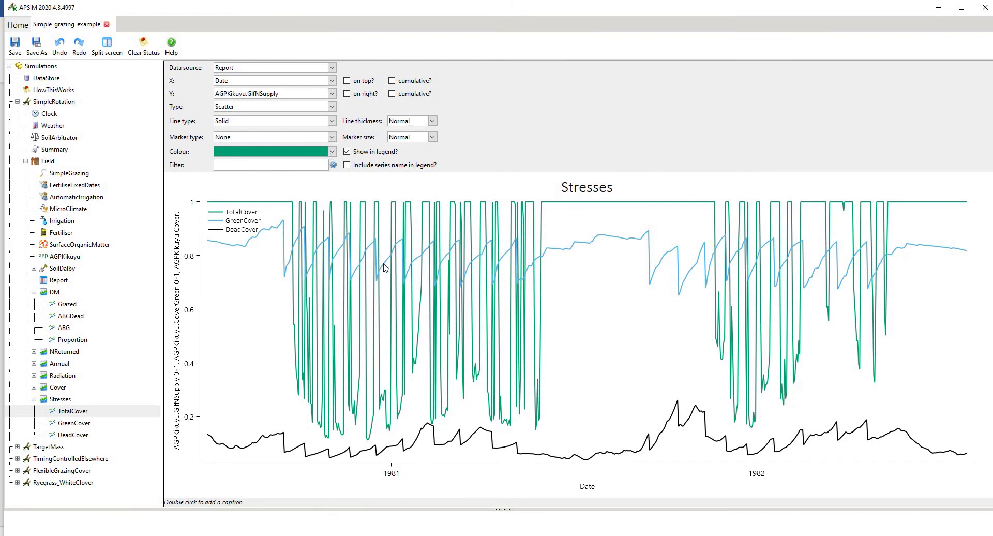
pyautogui.click(79, 415)
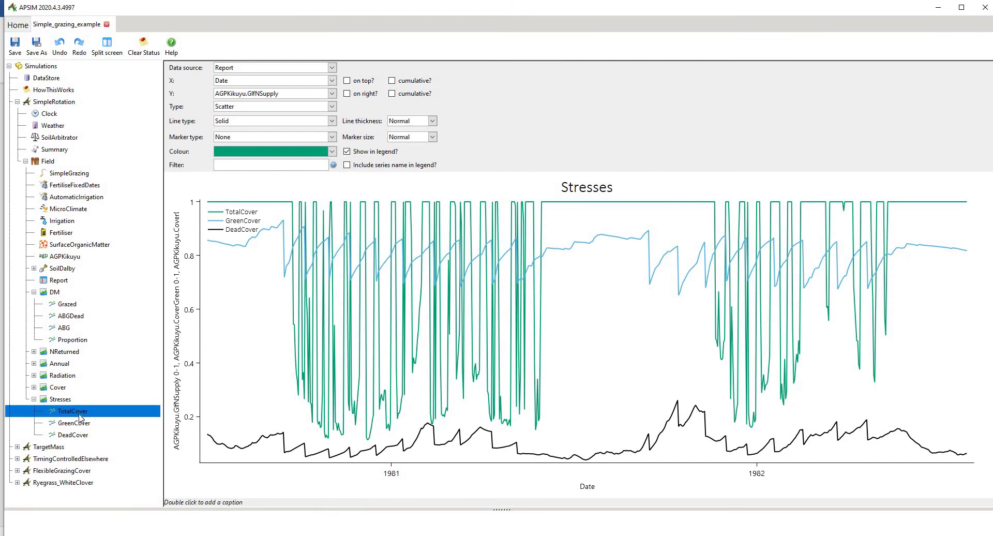
pyautogui.click(84, 409)
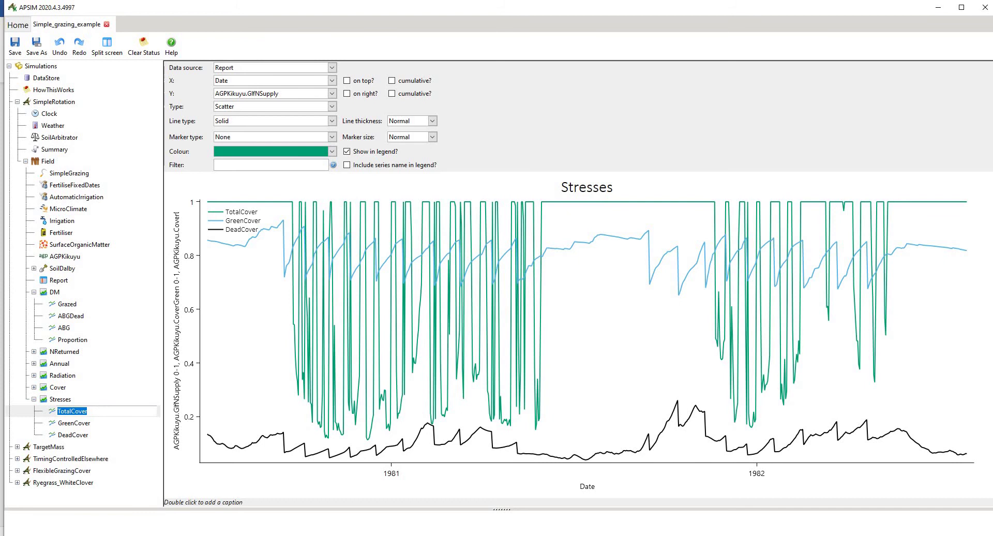
pyautogui.write('Nsupply')
# Plot AGPKikuyu.GlfTemperature on the Y axis of the Stresses graph's GreenCover series and try renaming the series temperature
pyautogui.click(73, 425)
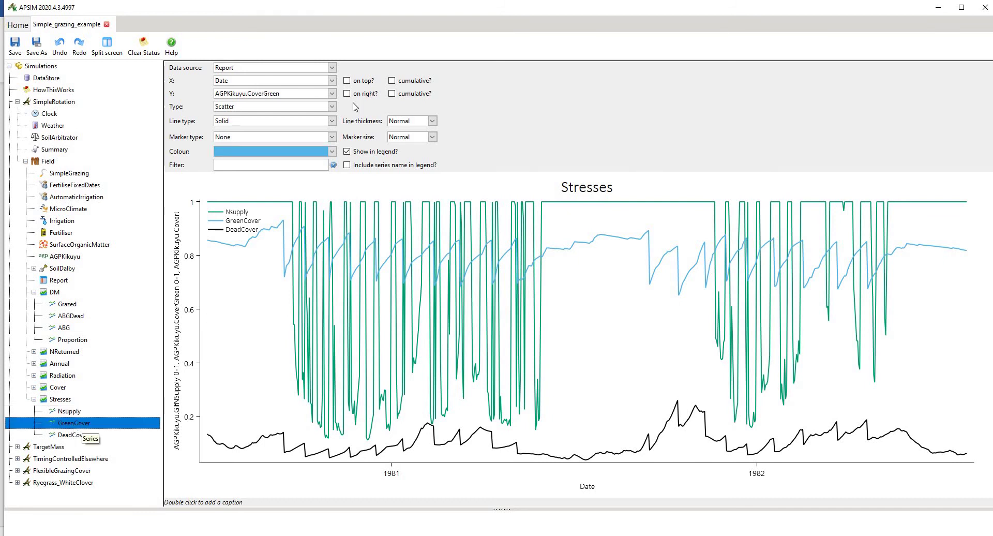
pyautogui.click(332, 93)
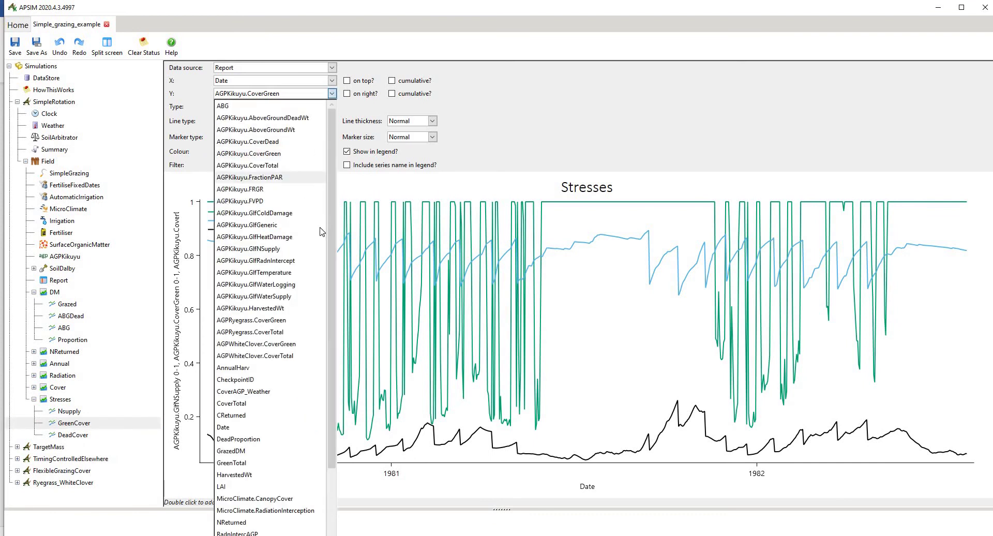
pyautogui.click(287, 273)
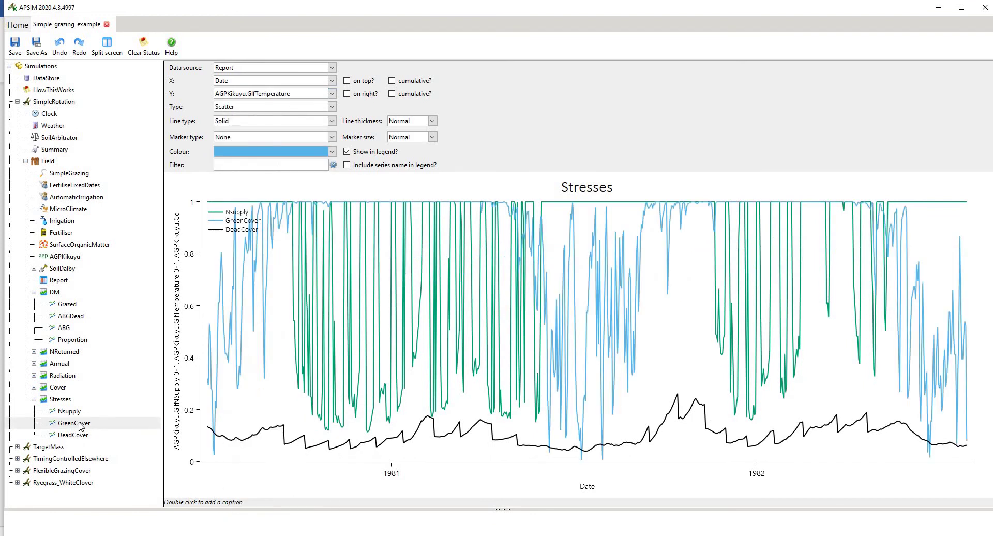
pyautogui.click(84, 424)
pyautogui.click(139, 426)
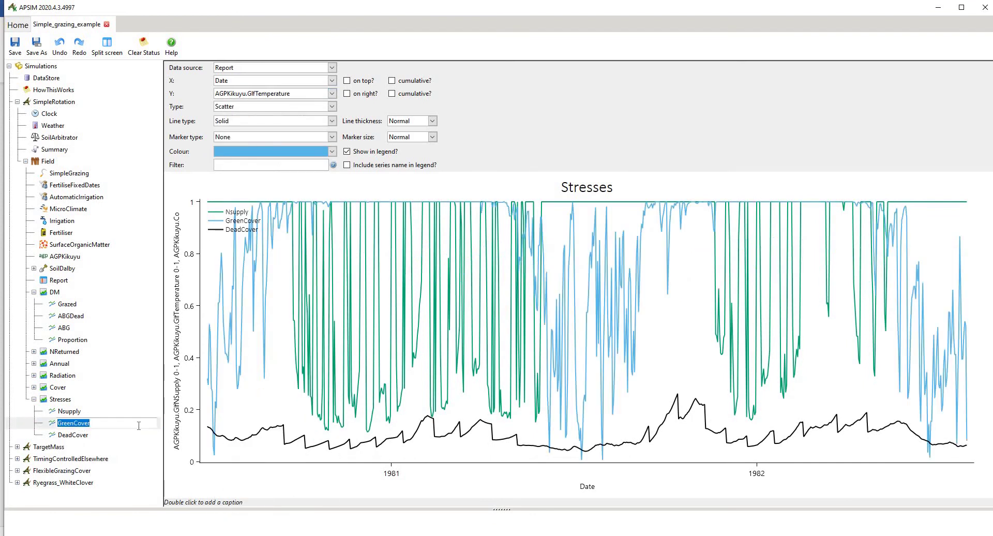
pyautogui.write('temperature')
# Colour the Stresses graph's GreenCover series dark orange and rename it temp
pyautogui.click(331, 151)
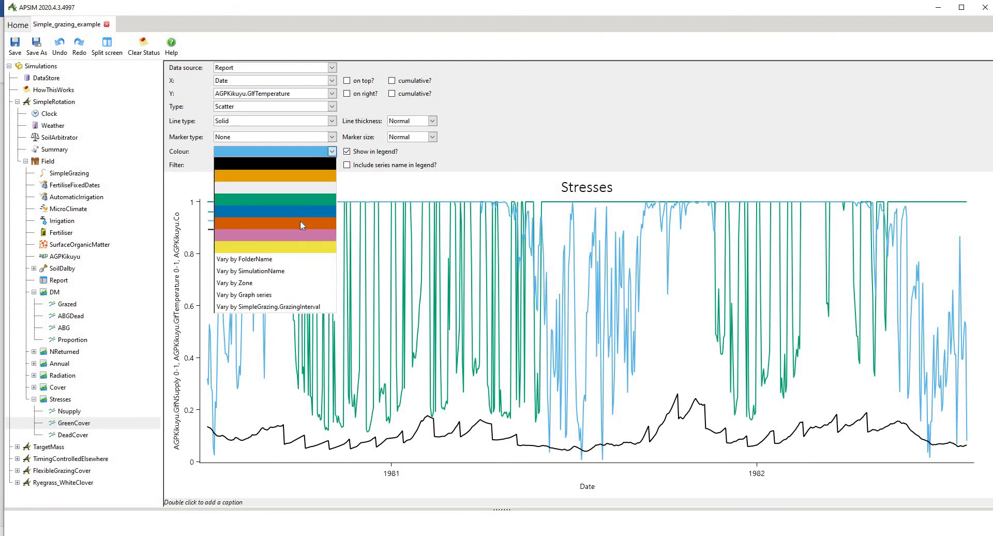
pyautogui.click(301, 223)
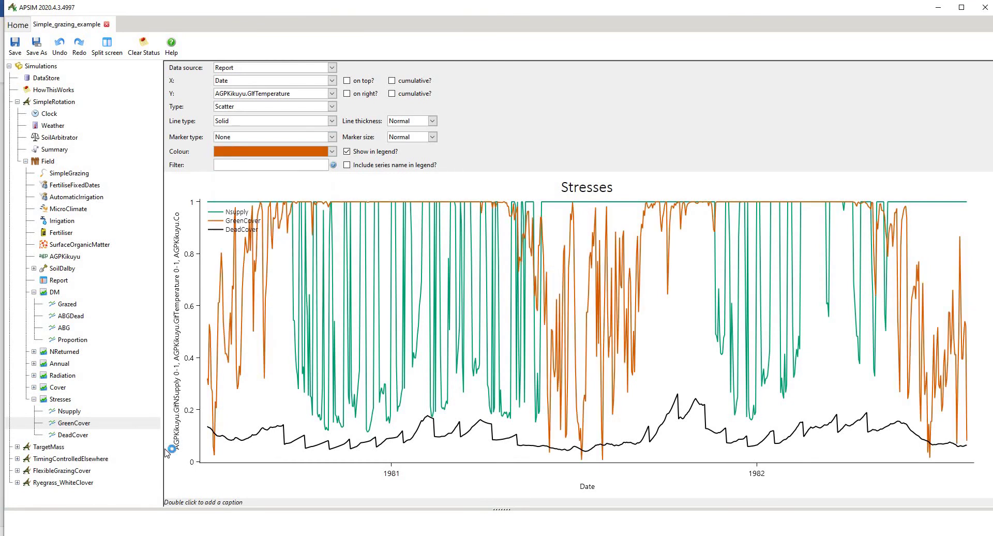
pyautogui.click(86, 423)
pyautogui.write('temp')
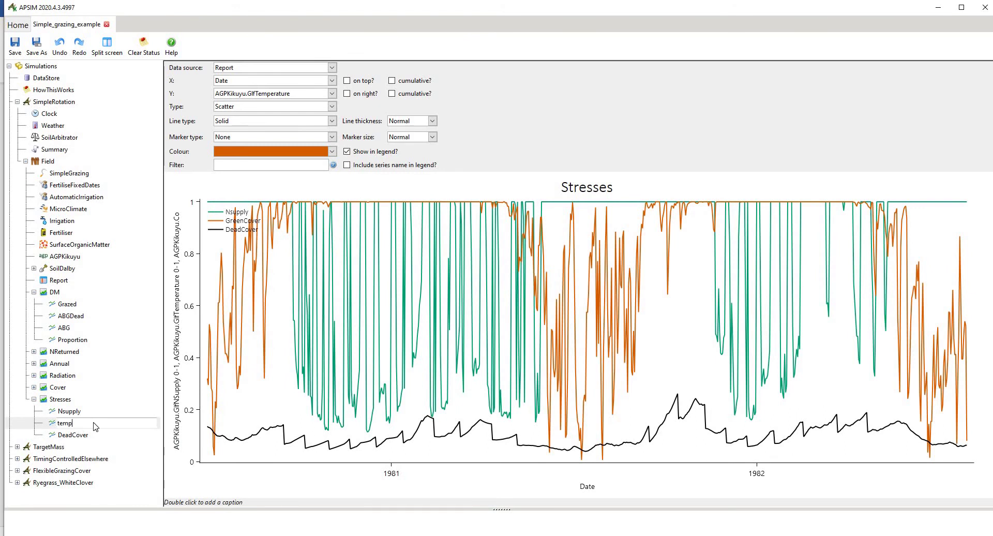
pyautogui.press('Return')
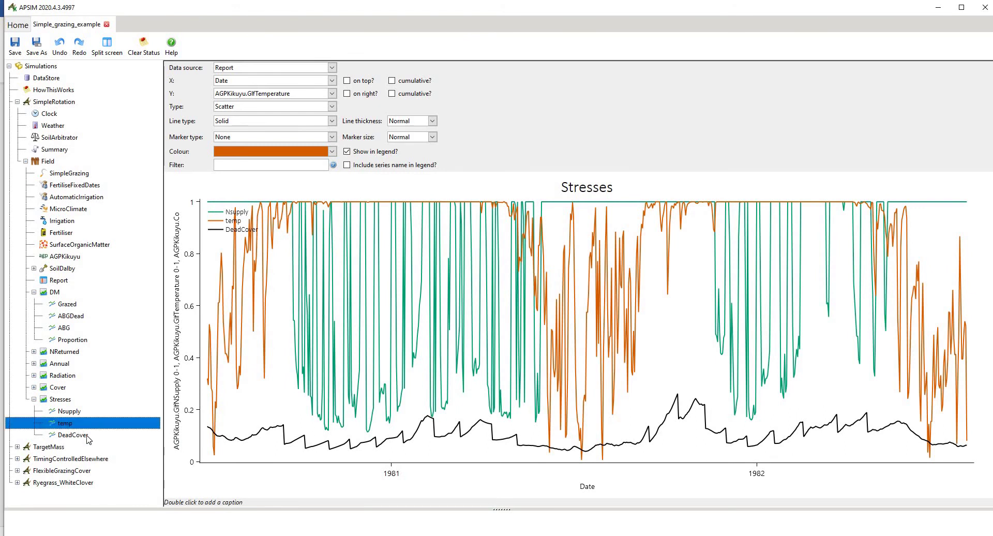
# Plot AGPKikuyu.GlfWaterSupply on the Y axis of the Stresses graph's DeadCover series and colour it dark blue
pyautogui.click(86, 437)
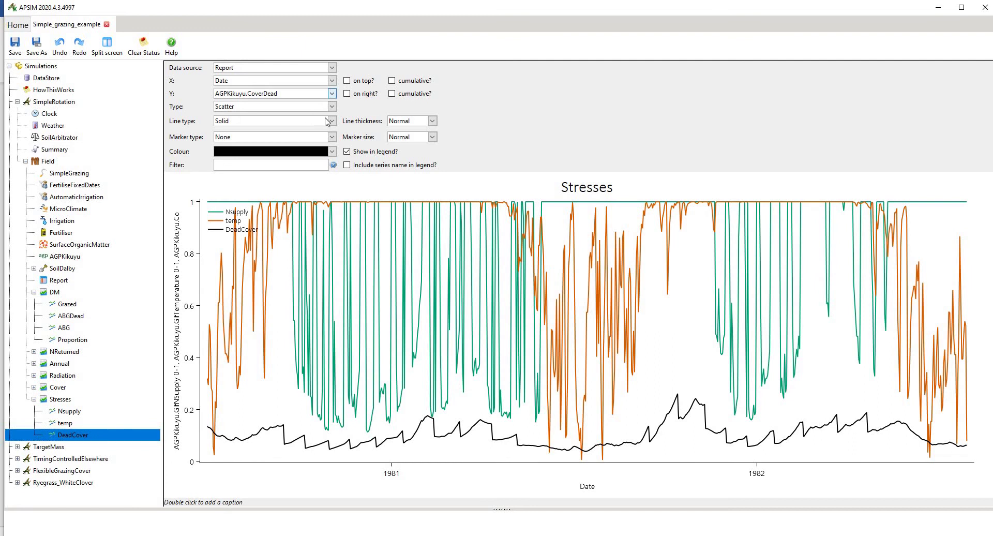
pyautogui.click(332, 93)
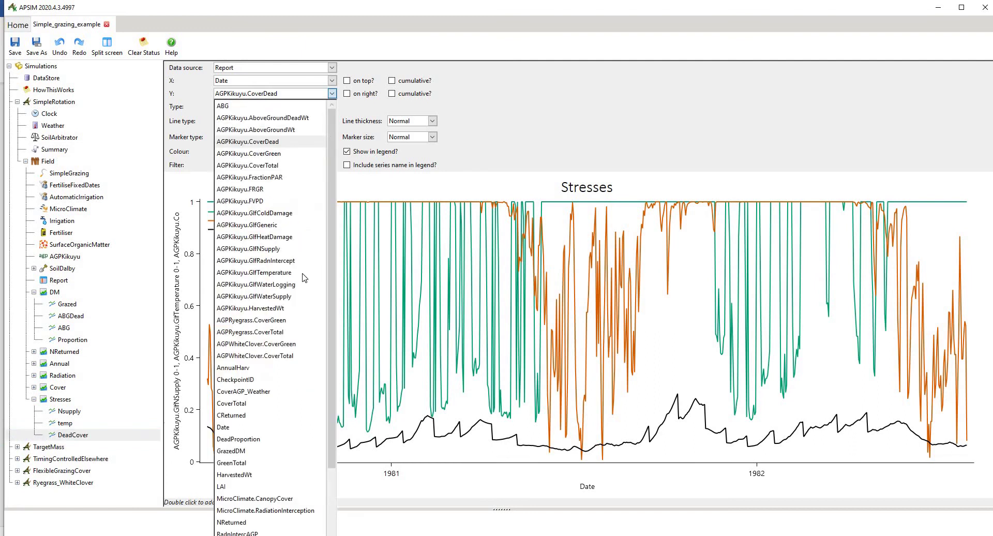
pyautogui.click(262, 298)
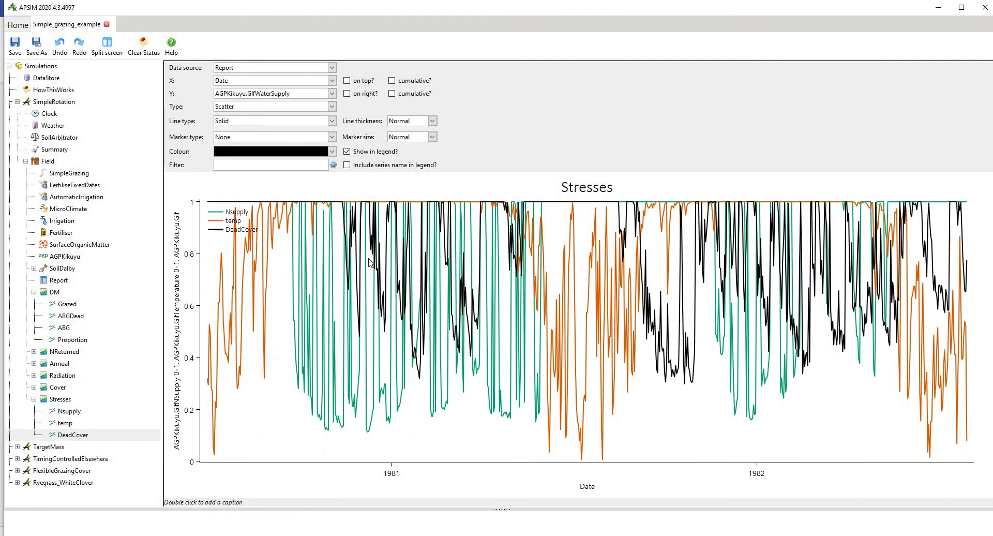
pyautogui.click(331, 151)
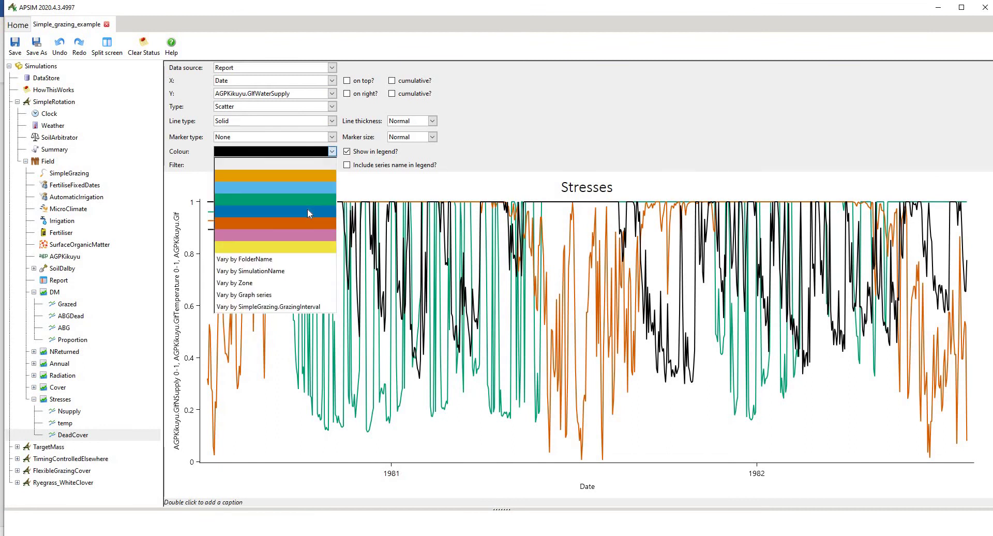
pyautogui.click(308, 208)
# Rename the Stresses graph's DeadCover series as water and collapse the graph's series list
pyautogui.click(78, 435)
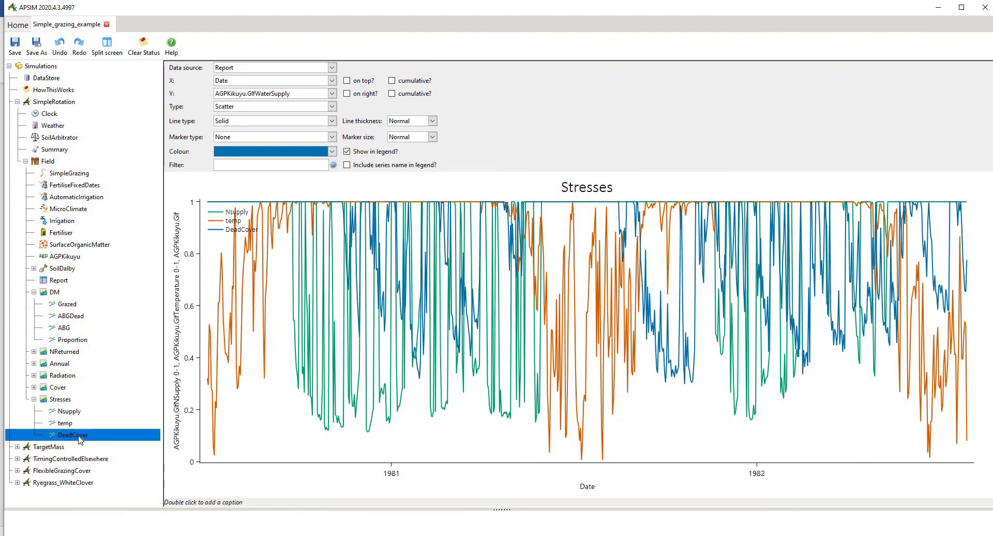
pyautogui.click(78, 435)
pyautogui.write('water')
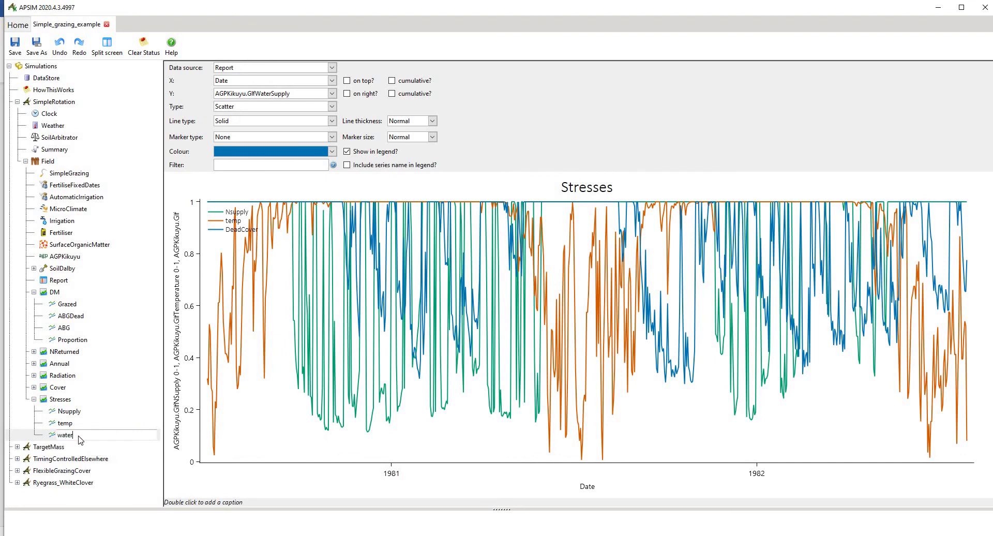
pyautogui.press('Return')
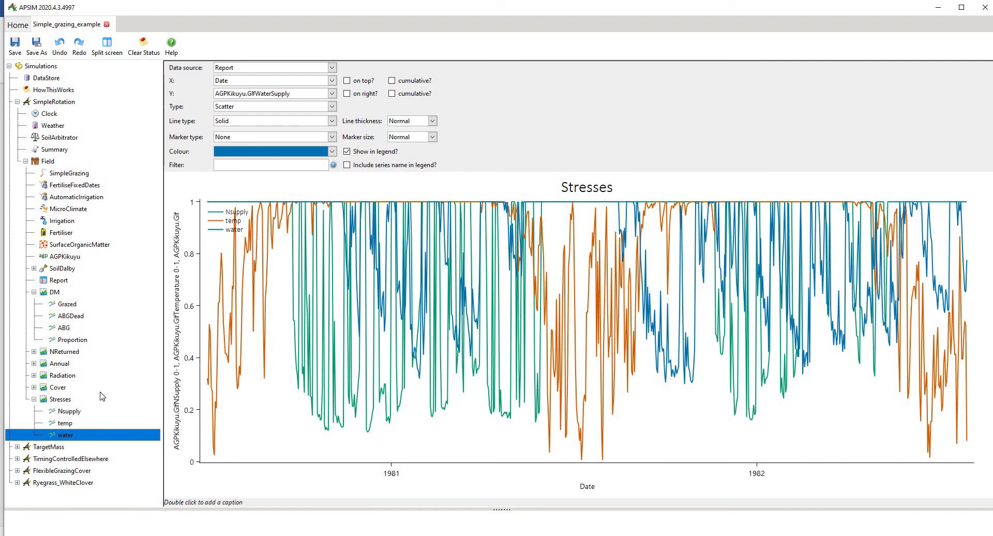
pyautogui.click(34, 399)
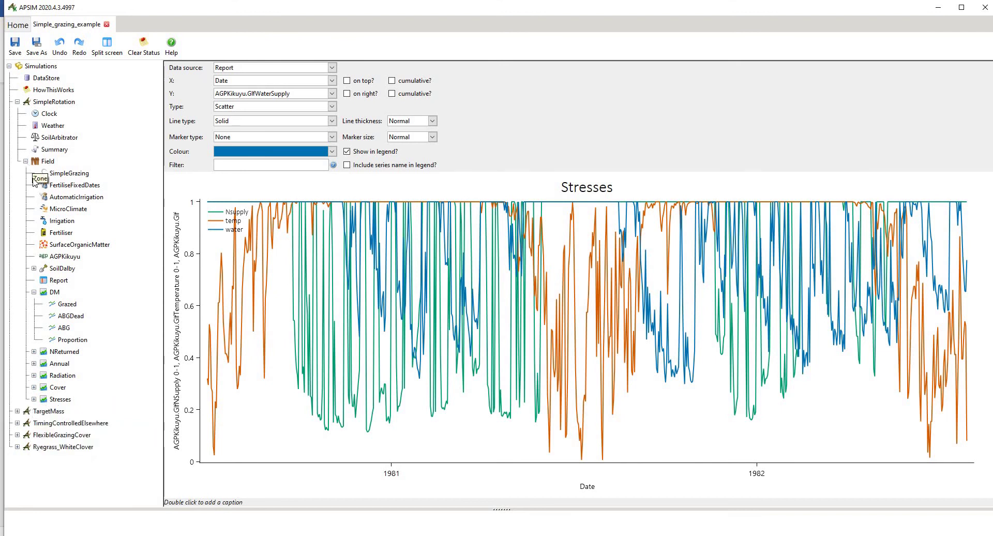
# Compare the SimpleGrazing settings in SimpleRotation's field with those in TargetMass's field, including the monthly target and residual pasture masses
pyautogui.click(61, 174)
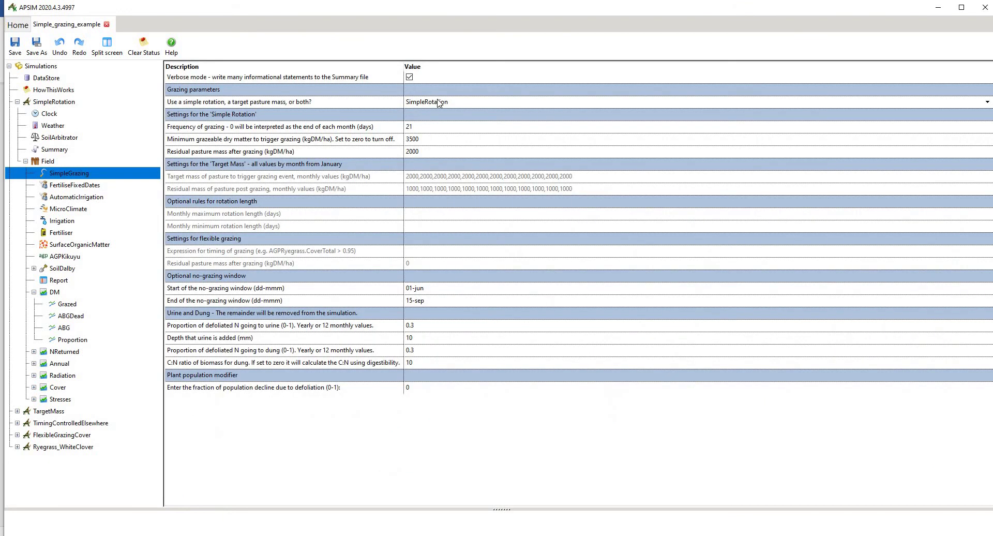
pyautogui.click(17, 411)
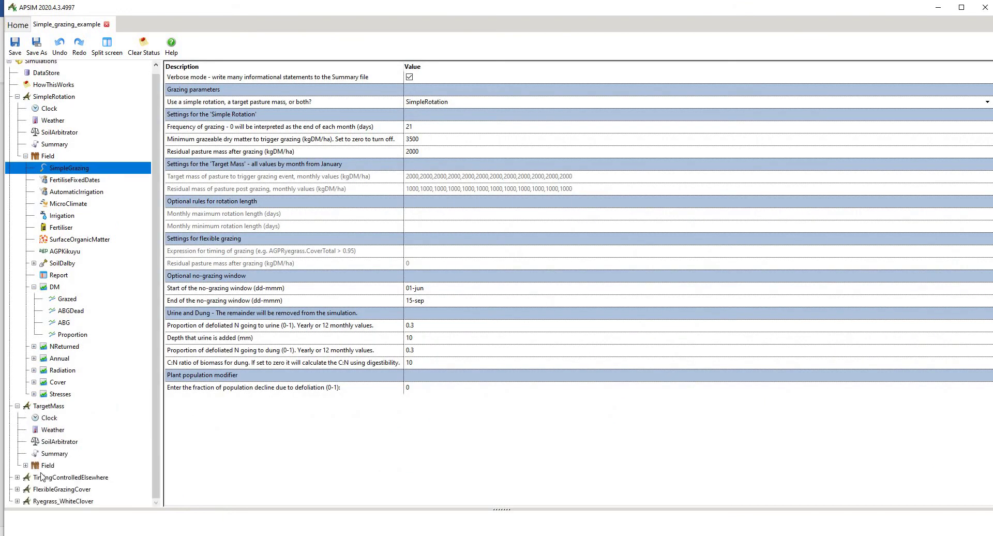
pyautogui.click(25, 465)
pyautogui.scroll(-5, 31, 439)
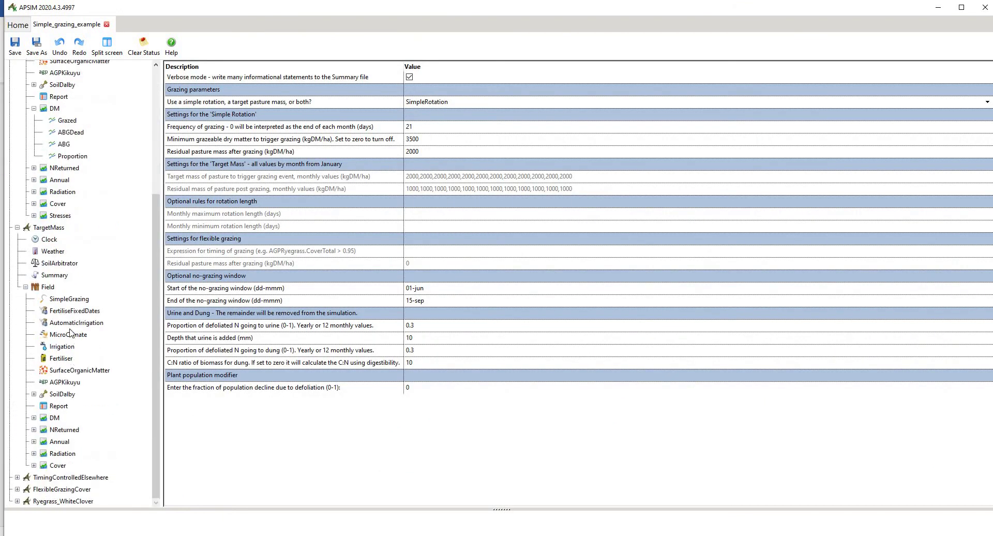
pyautogui.click(77, 299)
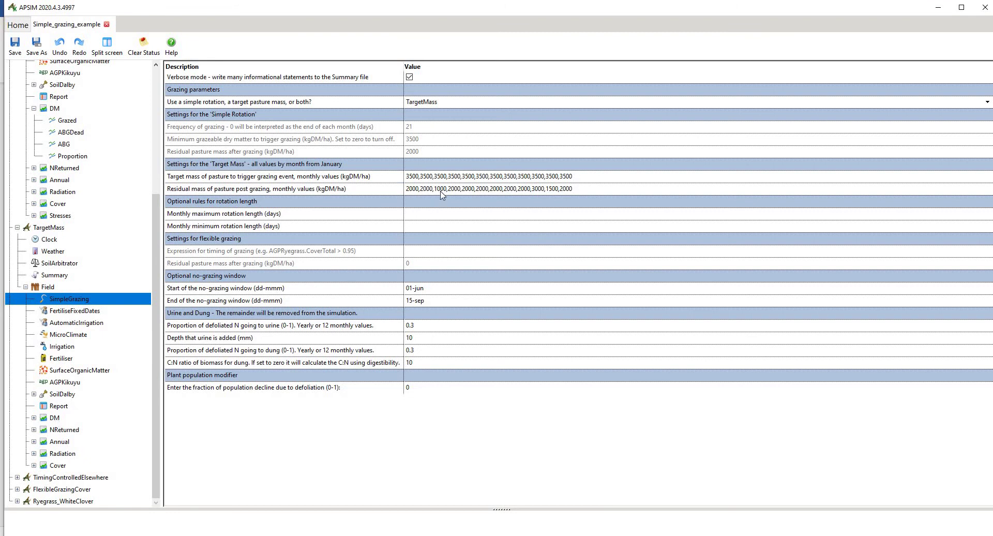
# Examine the TargetMass simulation's DM graph and return to SimpleRotation's components in the simulation tree
pyautogui.click(54, 418)
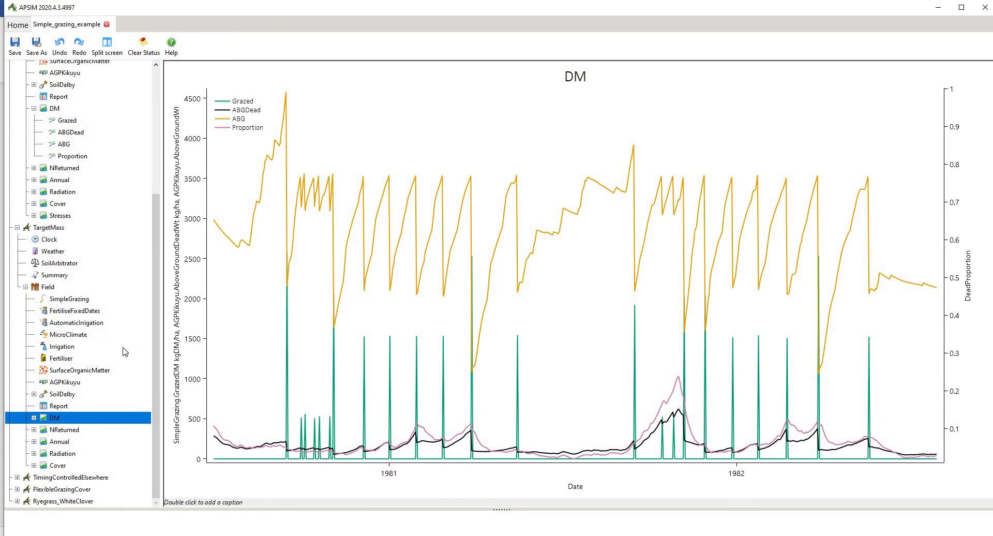
pyautogui.scroll(5, 124, 352)
pyautogui.scroll(-1, 124, 352)
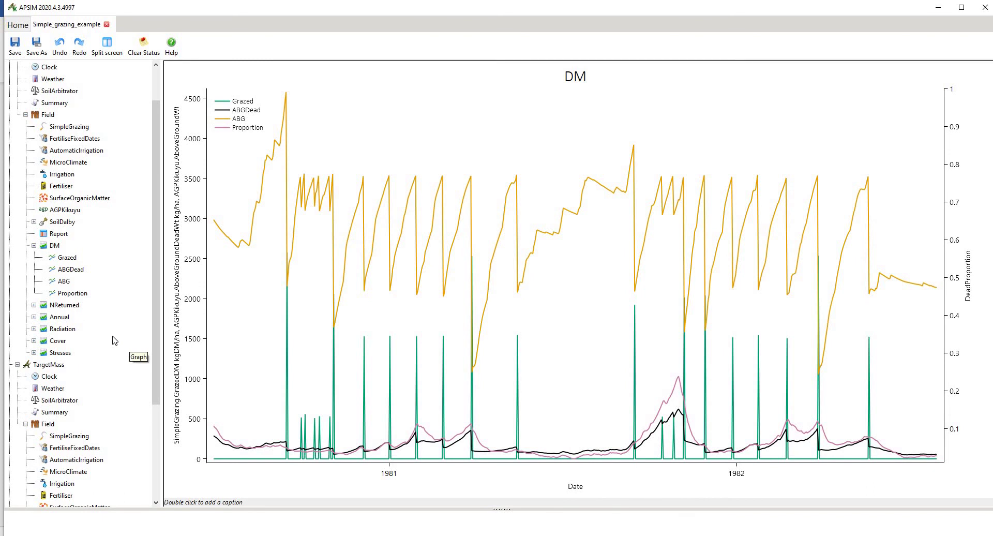
pyautogui.scroll(1, 114, 340)
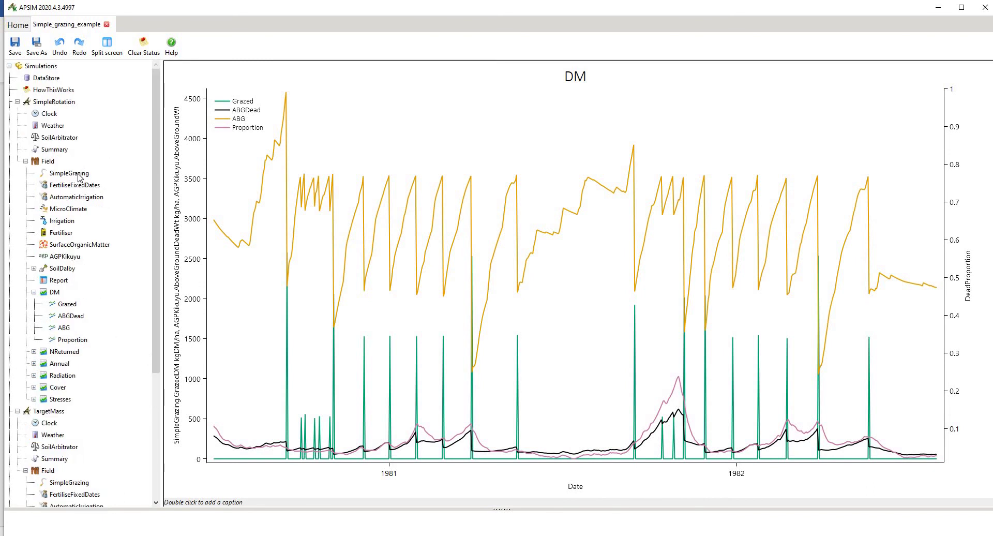
# Expand the TimingControlledElsewhere simulation and its field, and review the grazing-method choices in its SimpleGrazing settings
pyautogui.scroll(-5, 78, 207)
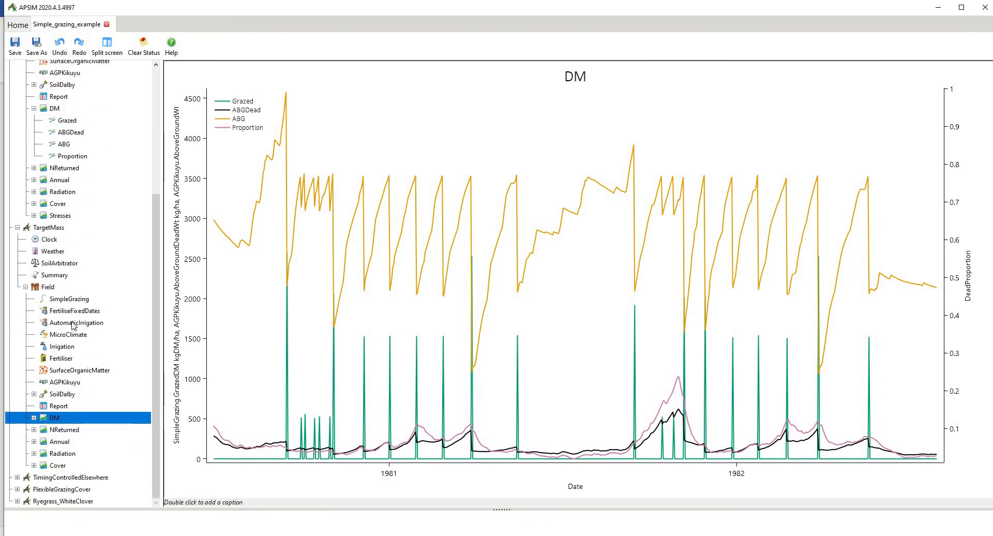
pyautogui.click(17, 477)
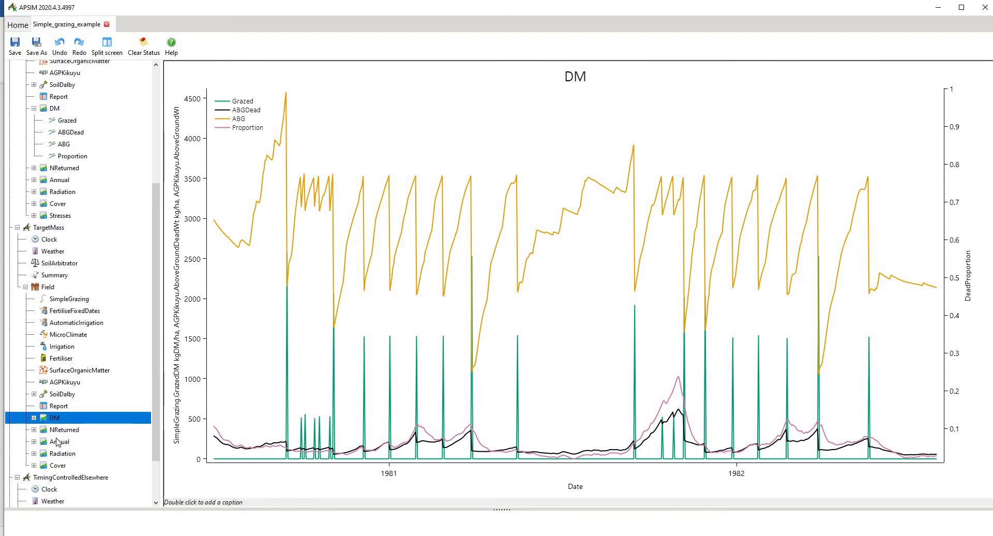
pyautogui.scroll(-2, 20, 479)
pyautogui.click(25, 477)
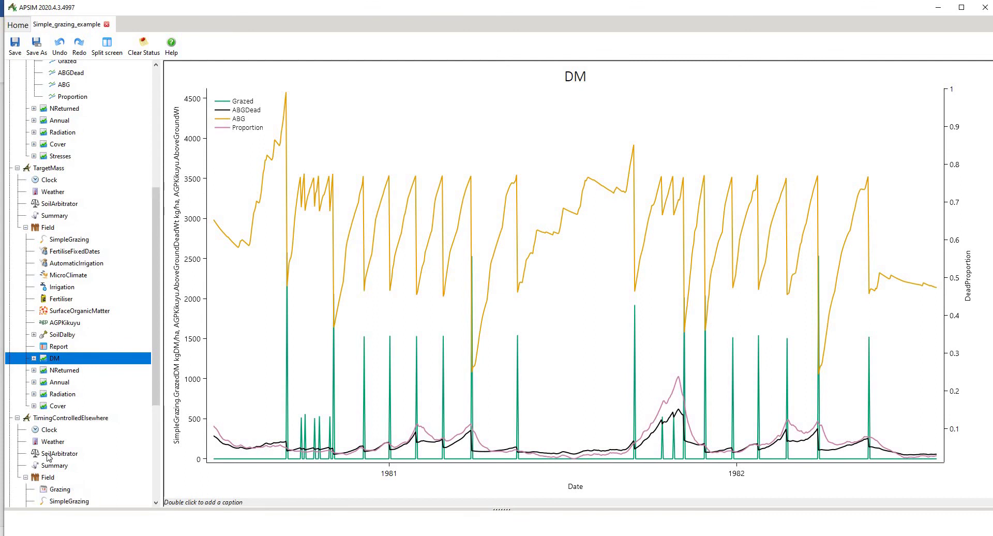
pyautogui.scroll(-5, 106, 294)
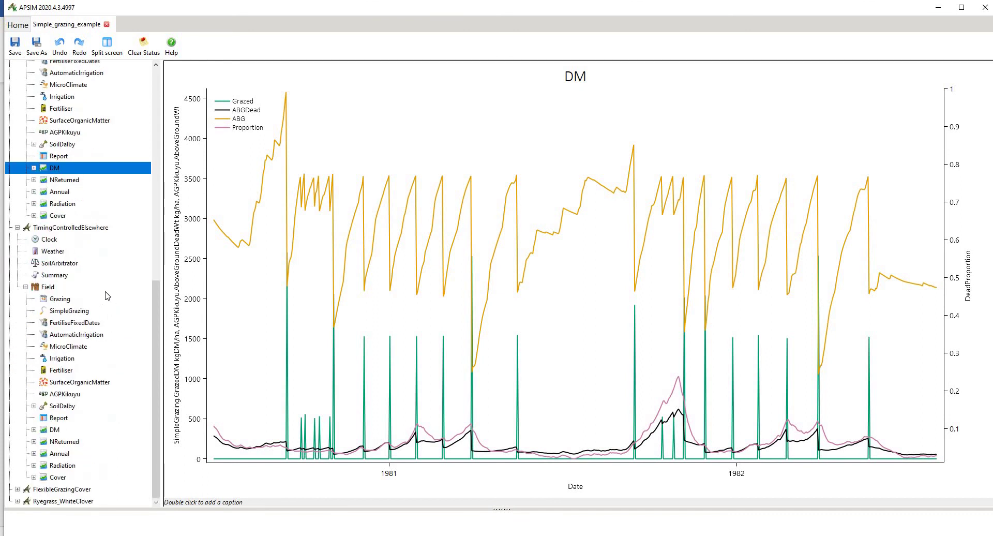
pyautogui.click(69, 311)
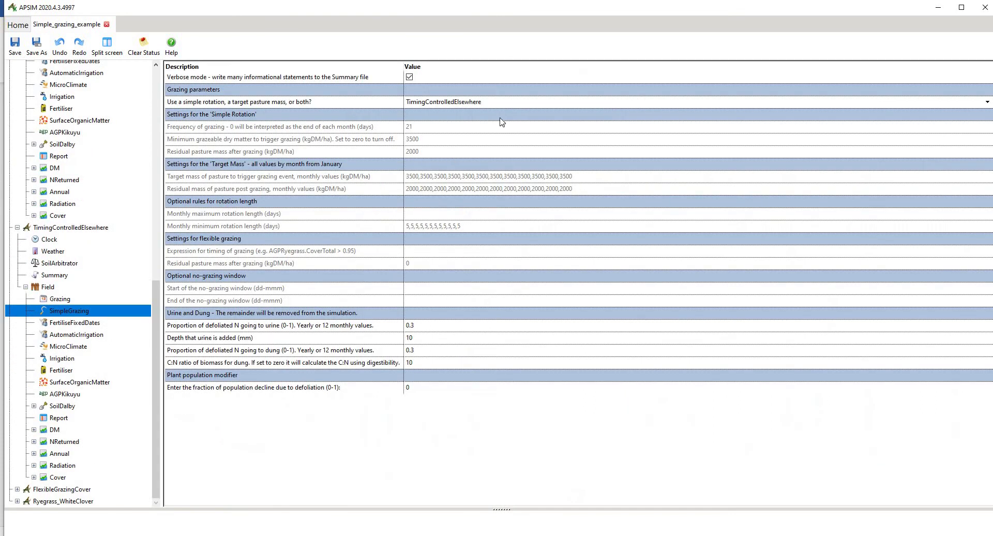
pyautogui.click(987, 104)
pyautogui.click(988, 104)
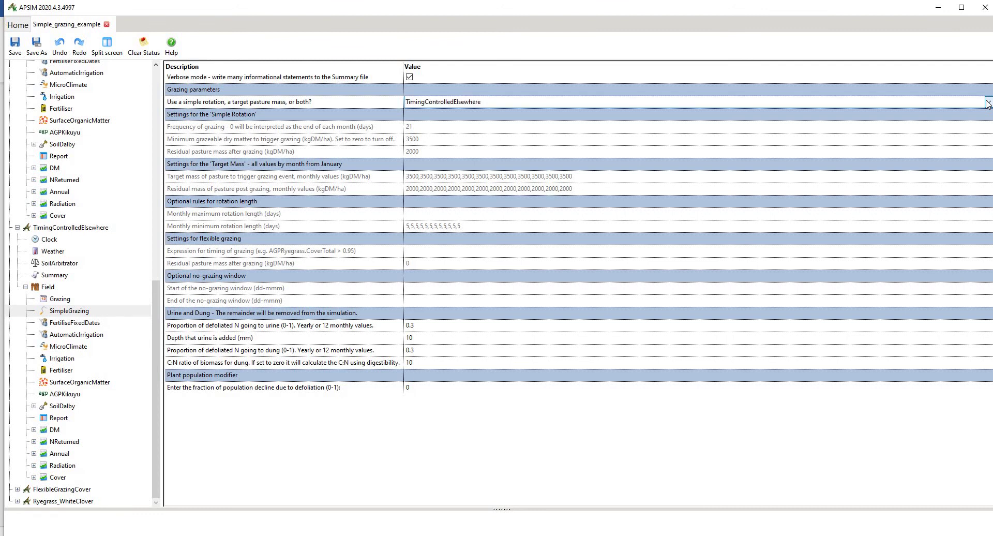
pyautogui.click(988, 104)
pyautogui.click(595, 183)
# Examine the dated SimpleGrazing calls in TimingControlledElsewhere's Grazing operations and the resulting DM graph
pyautogui.click(66, 300)
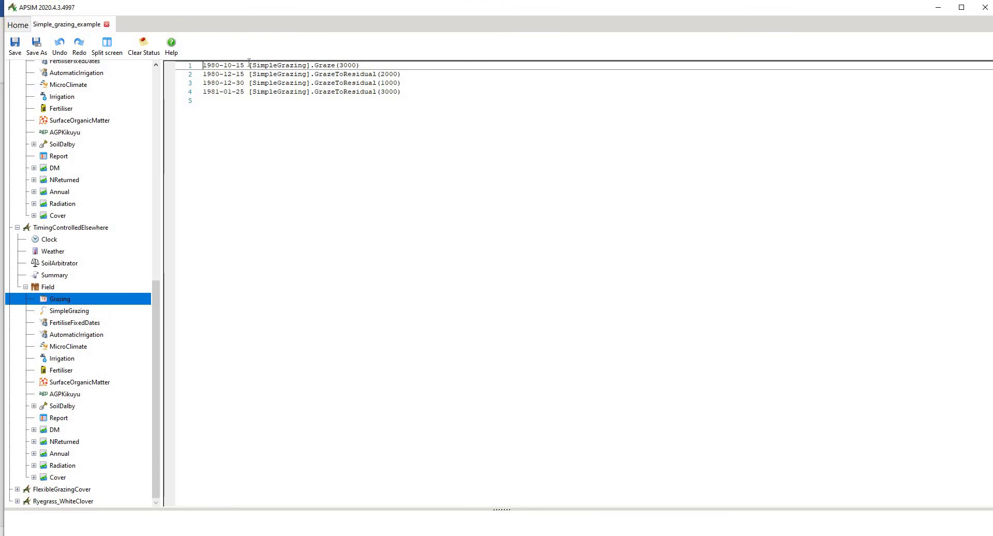
pyautogui.moveTo(249, 65); pyautogui.dragTo(309, 65)
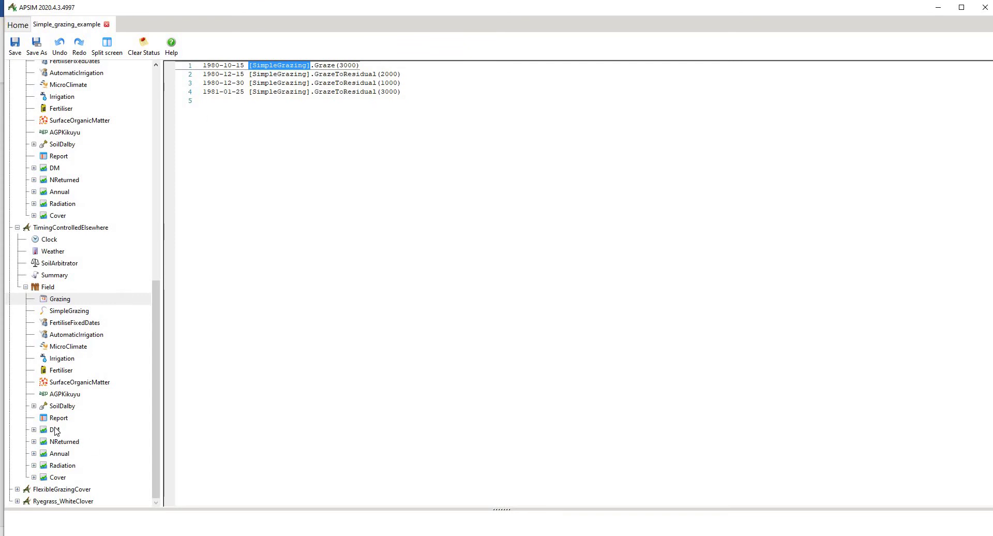
pyautogui.click(54, 430)
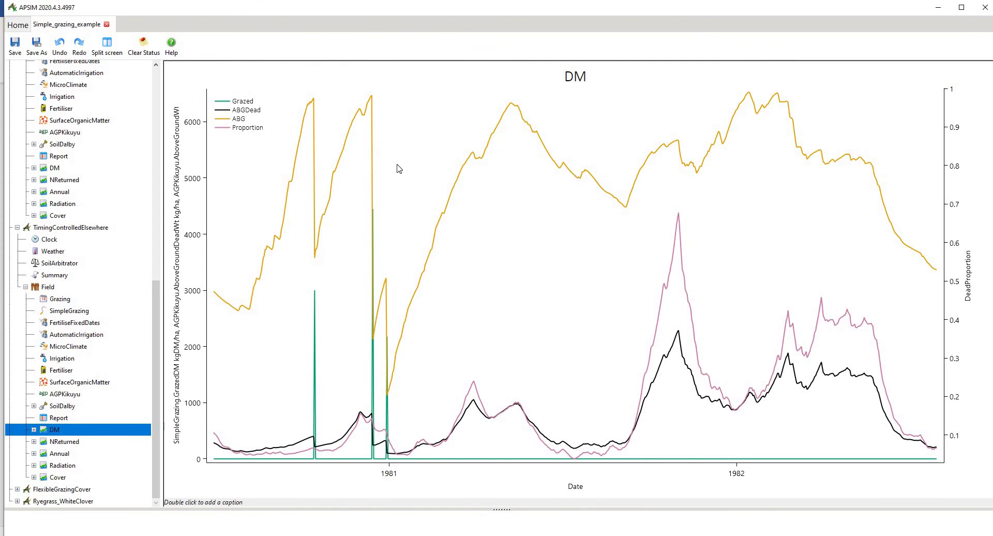
pyautogui.scroll(-4, 186, 334)
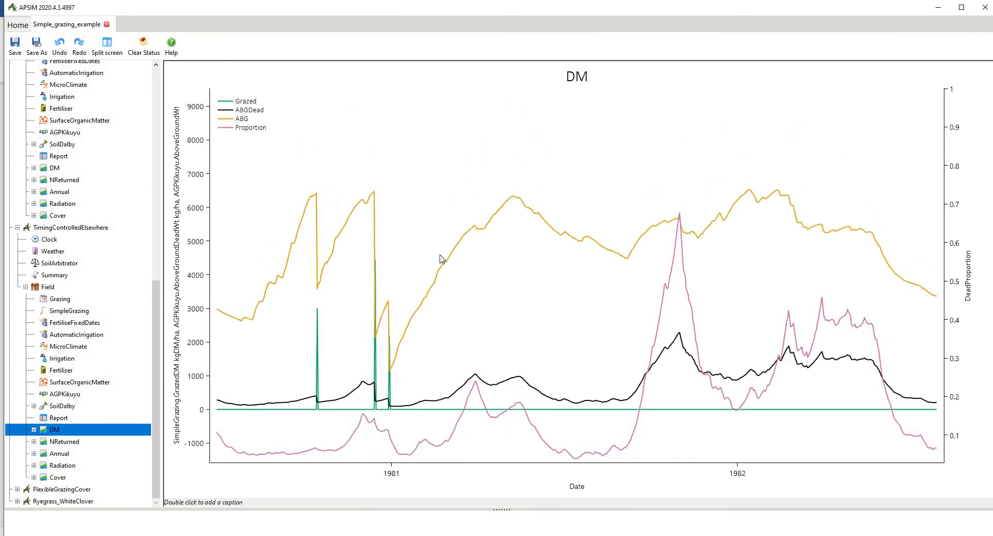
pyautogui.scroll(1, 441, 258)
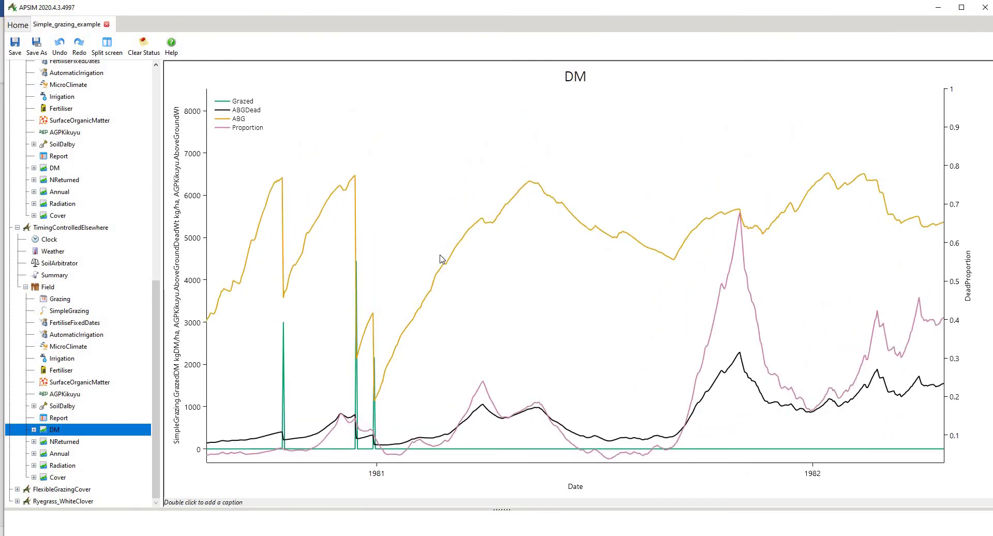
pyautogui.scroll(-1, 441, 258)
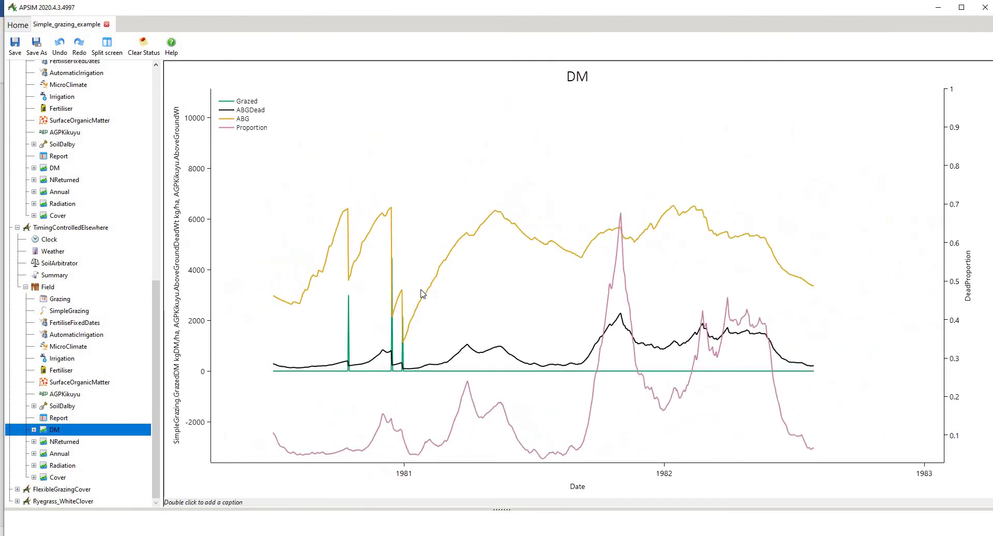
# Expand FlexibleGrazingCover and its field, and review its SimpleGrazing timing expression, residual pasture mass and DM graph
pyautogui.click(17, 488)
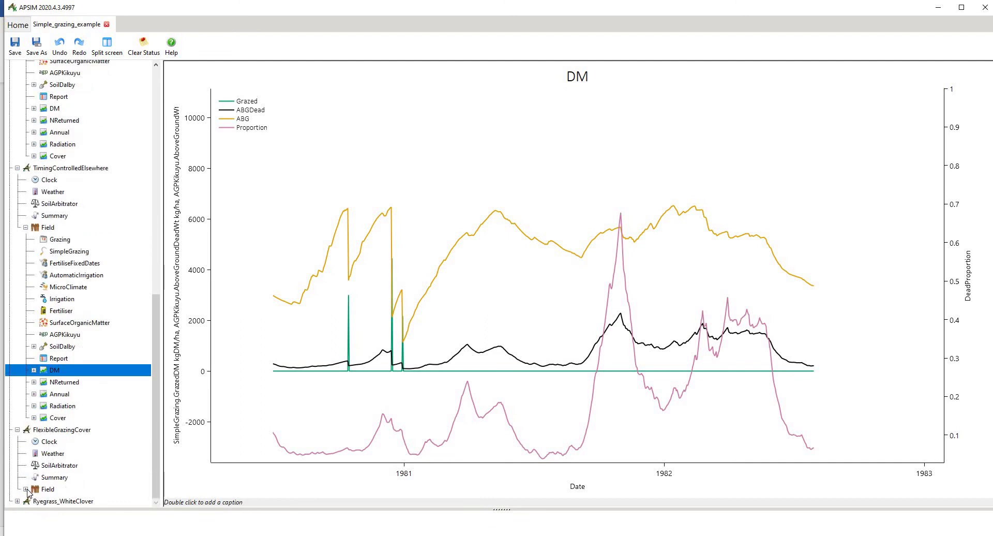
pyautogui.click(25, 489)
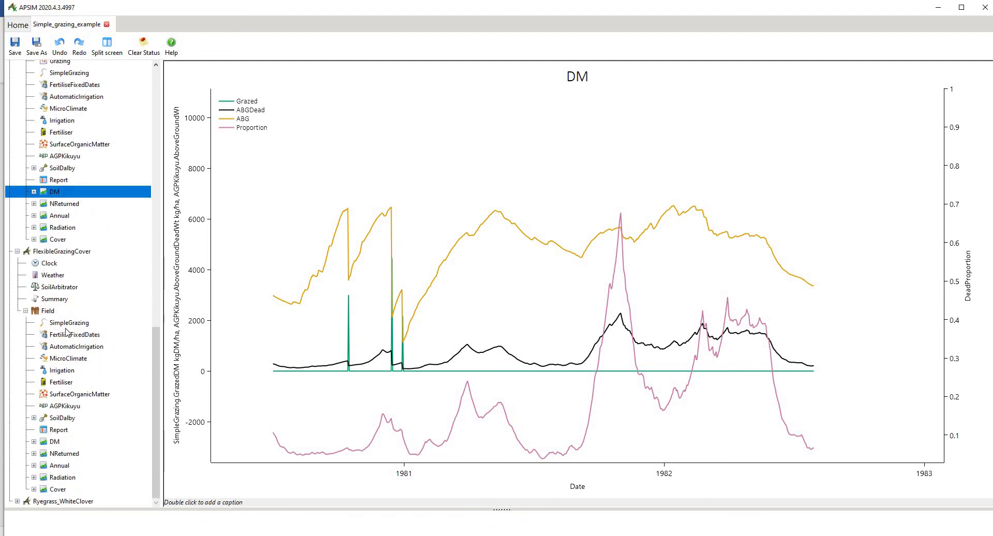
pyautogui.click(69, 324)
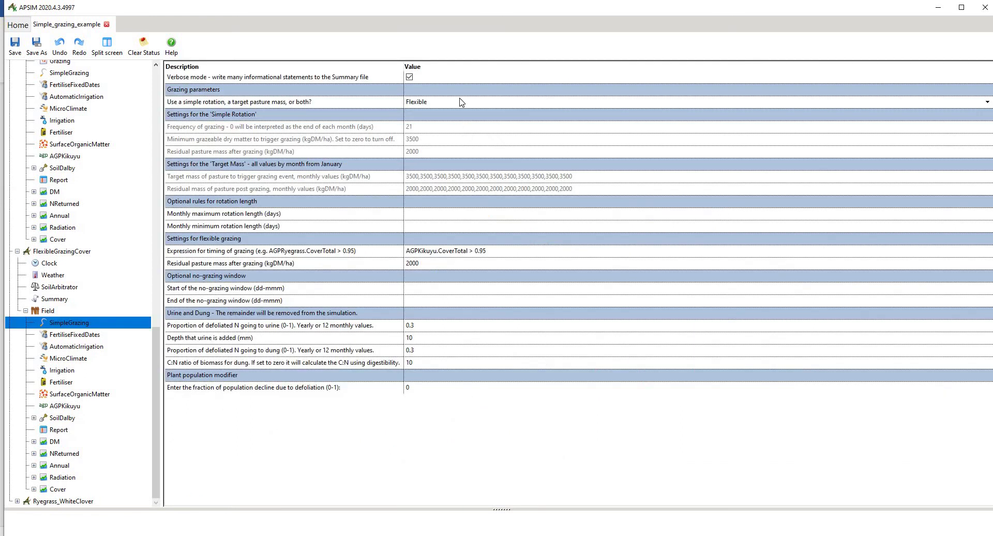
pyautogui.click(461, 102)
pyautogui.click(988, 103)
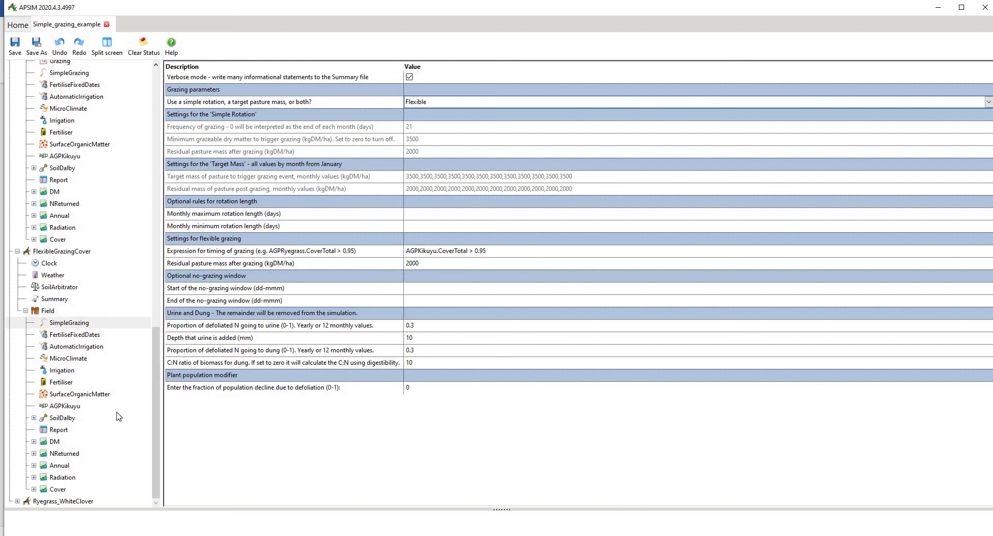
pyautogui.click(55, 442)
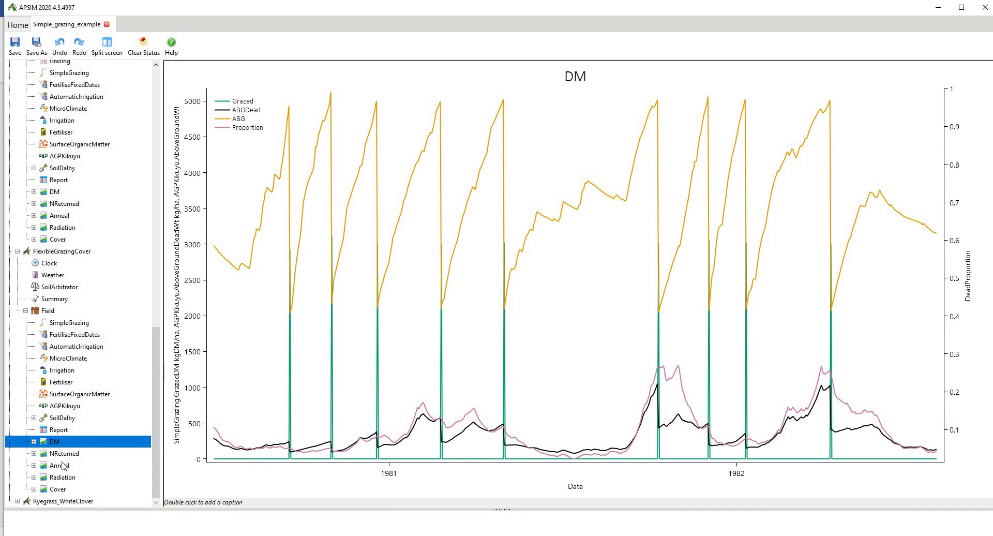
# Examine the Report variables and Harvested Pasture graph in Ryegrass_WhiteClover's field, and collapse that simulation again
pyautogui.click(17, 501)
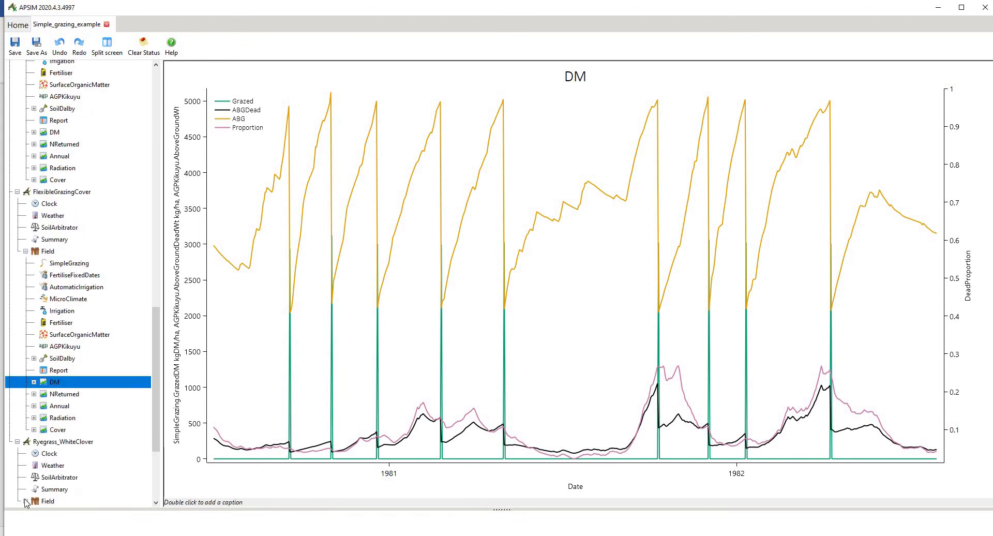
pyautogui.scroll(-6, 43, 482)
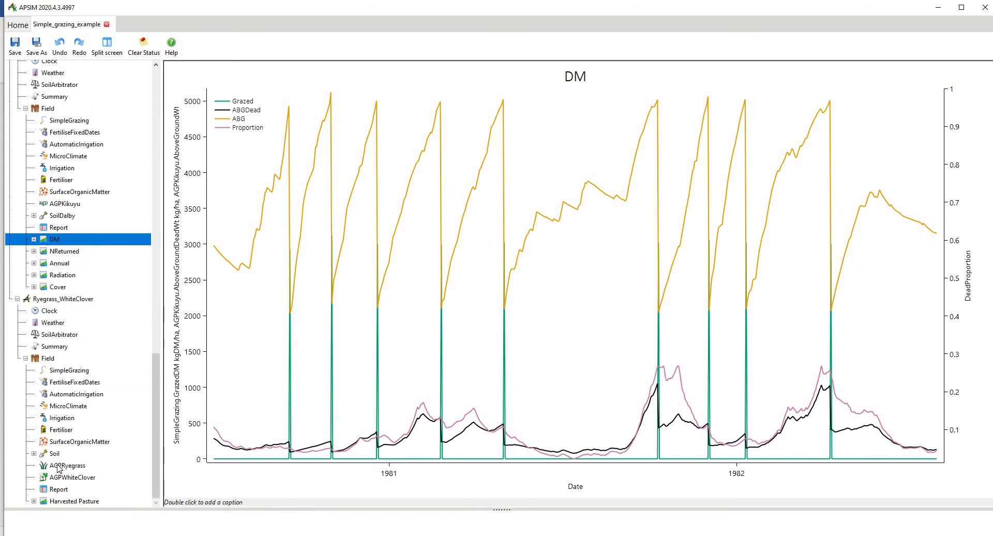
pyautogui.moveTo(44, 453); pyautogui.dragTo(43, 490)
pyautogui.click(54, 488)
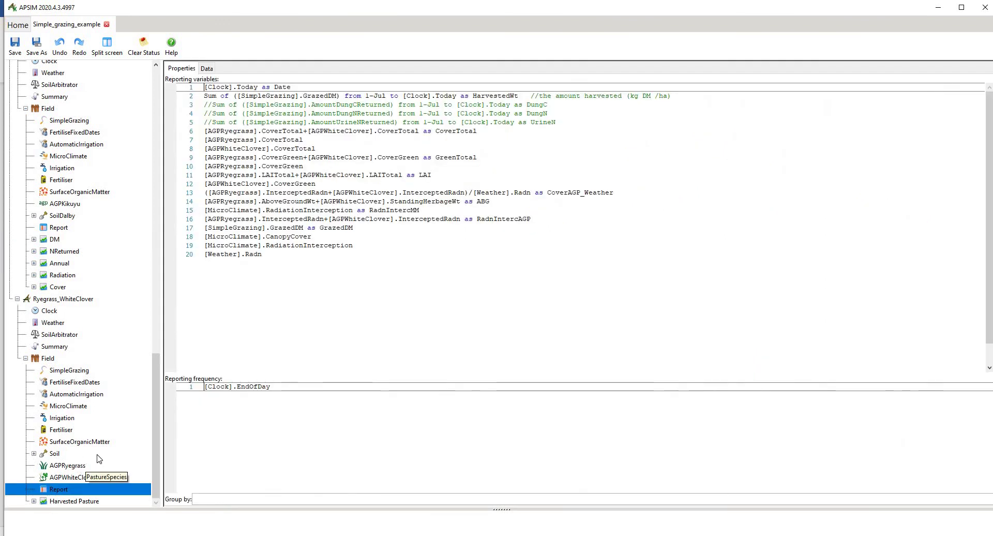
pyautogui.click(58, 500)
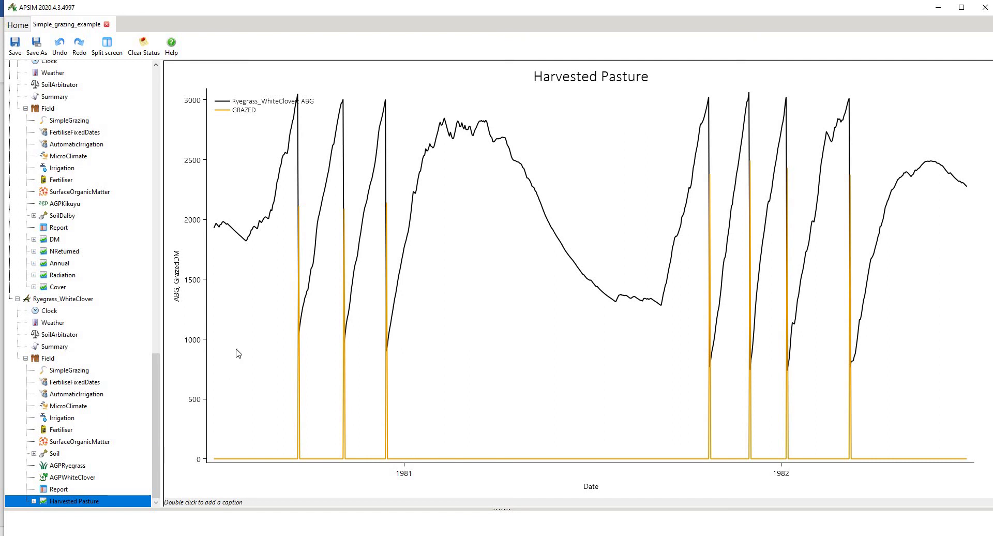
pyautogui.click(26, 358)
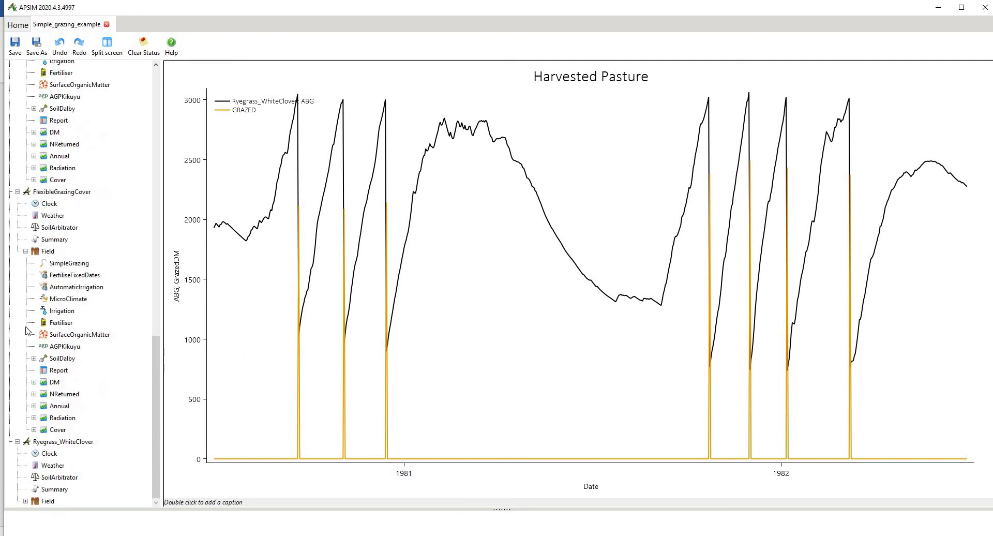
pyautogui.click(18, 442)
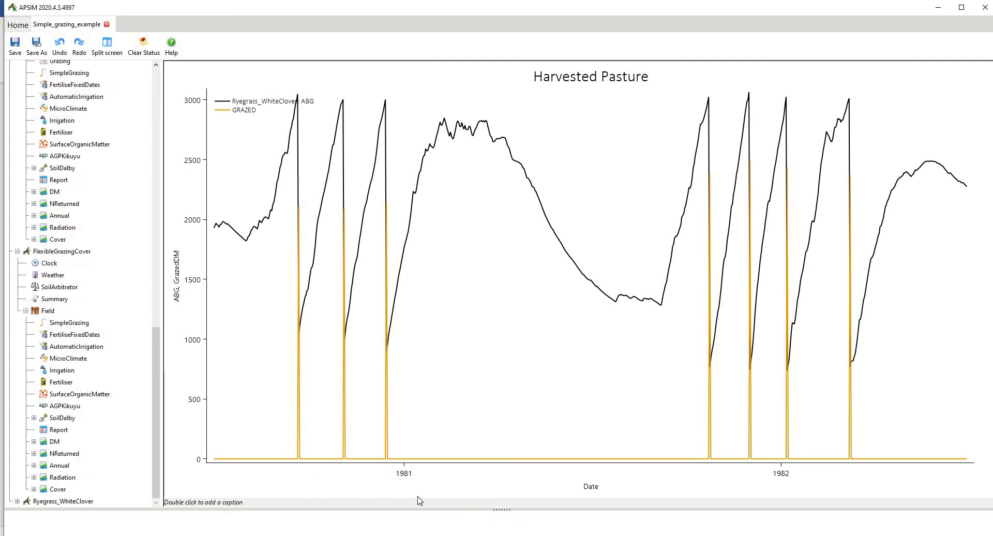